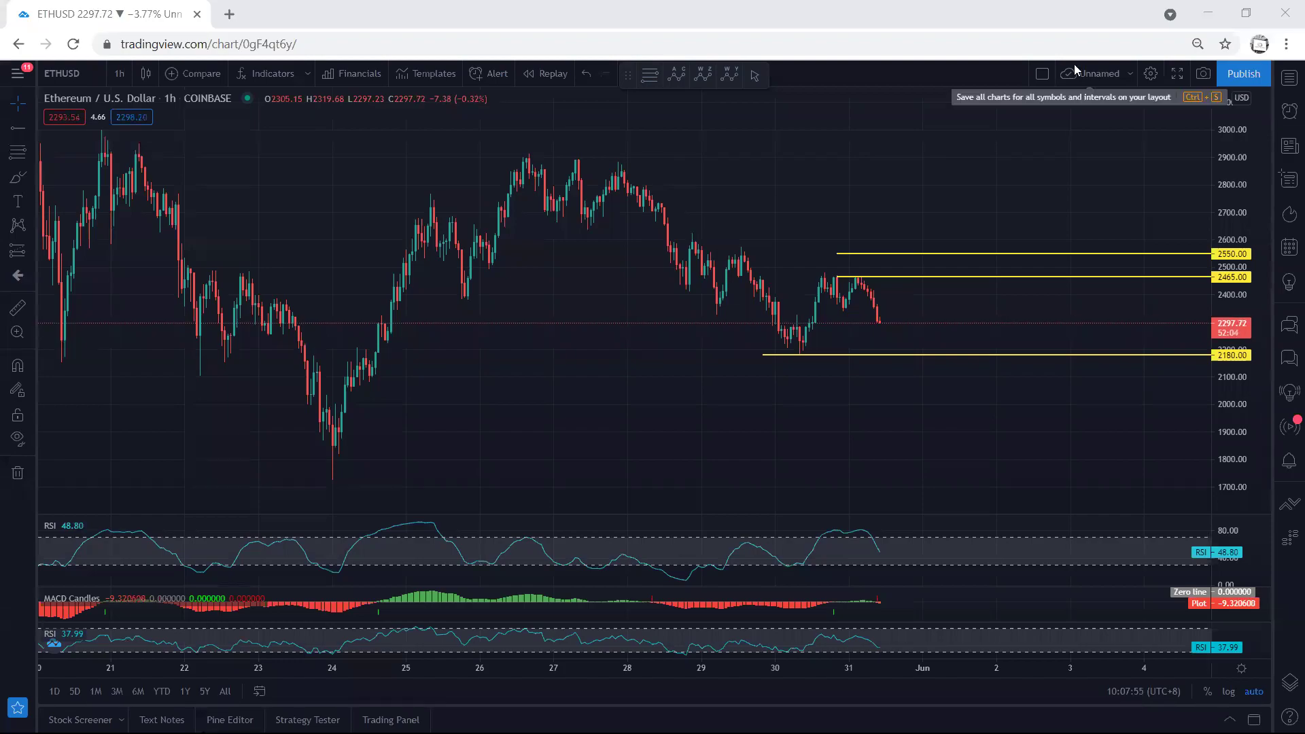
Circle the 30 May rebound freehand, clear it, circle the zone between the 2465 and 2550 lines, and clear that mark too.
mouse_move(912, 184)
mouse_down()
mouse_move(877, 181)
mouse_move(888, 181)
mouse_up()
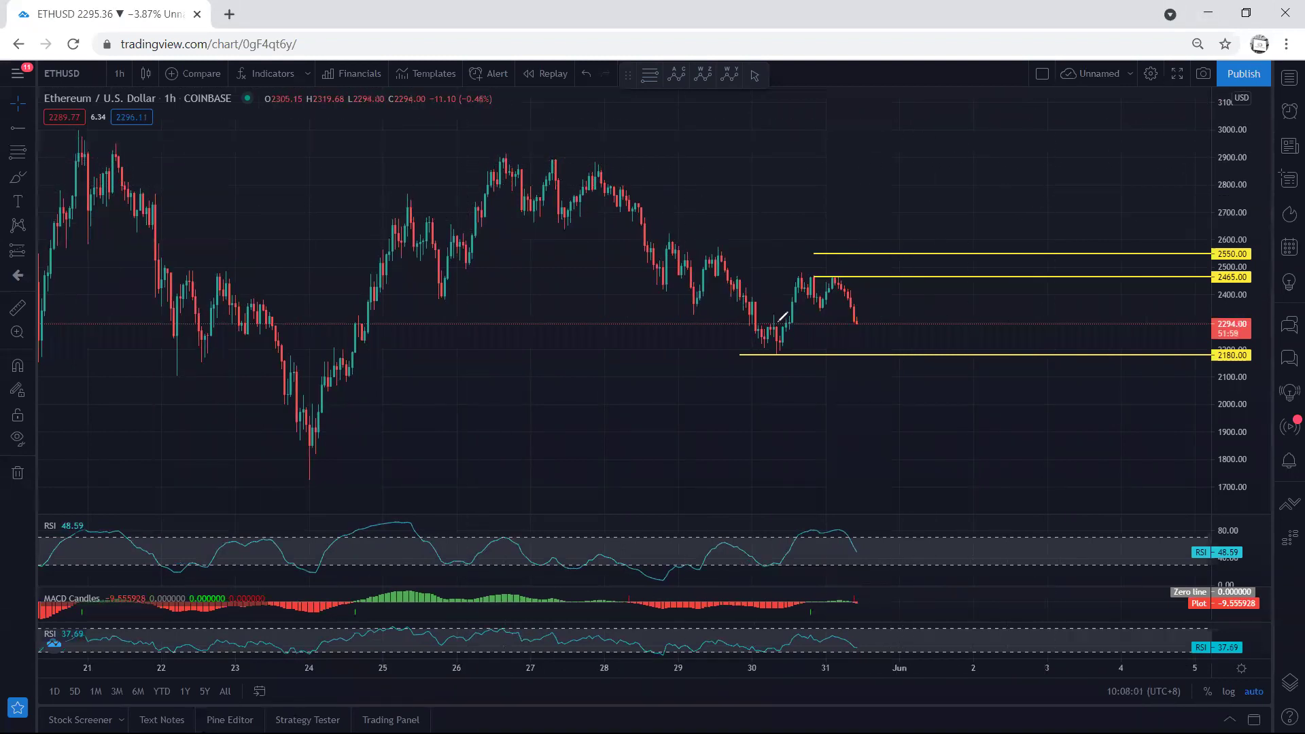
mouse_move(780, 331)
mouse_down()
mouse_move(812, 282)
mouse_move(774, 306)
mouse_move(782, 327)
mouse_up()
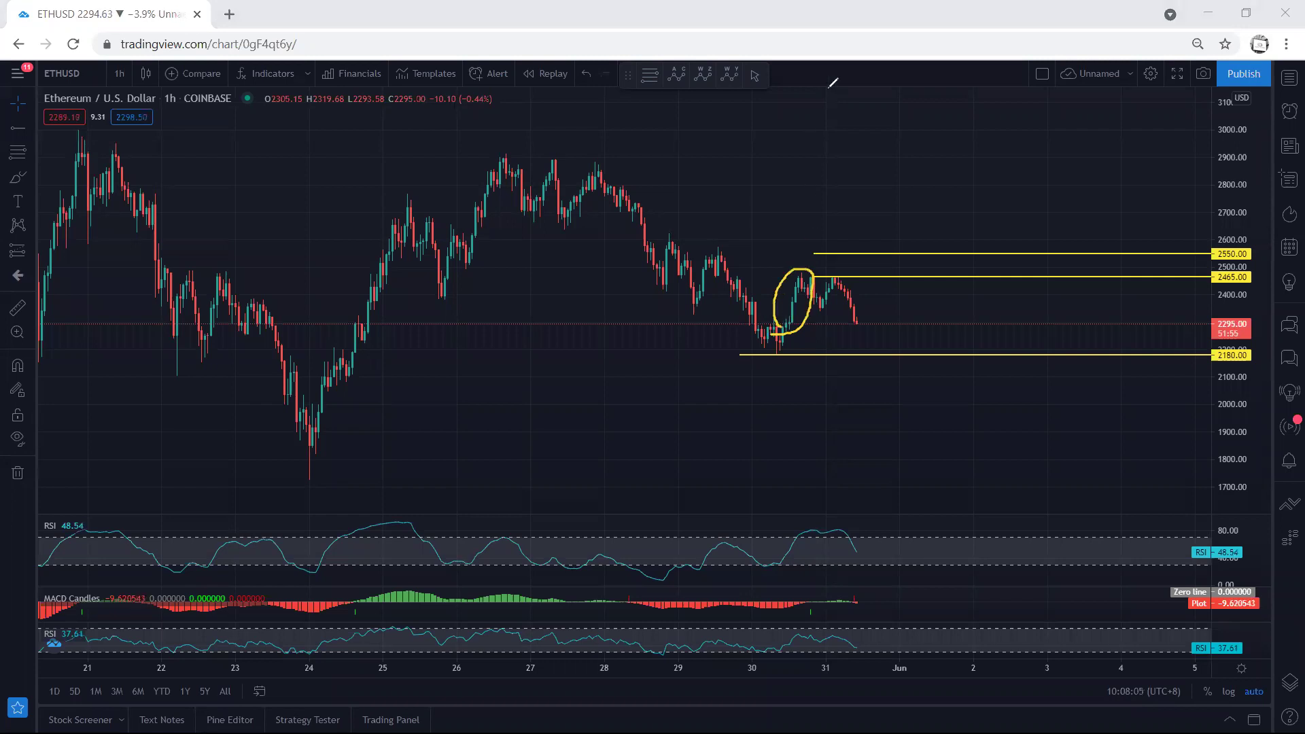
key(ctrl+z)
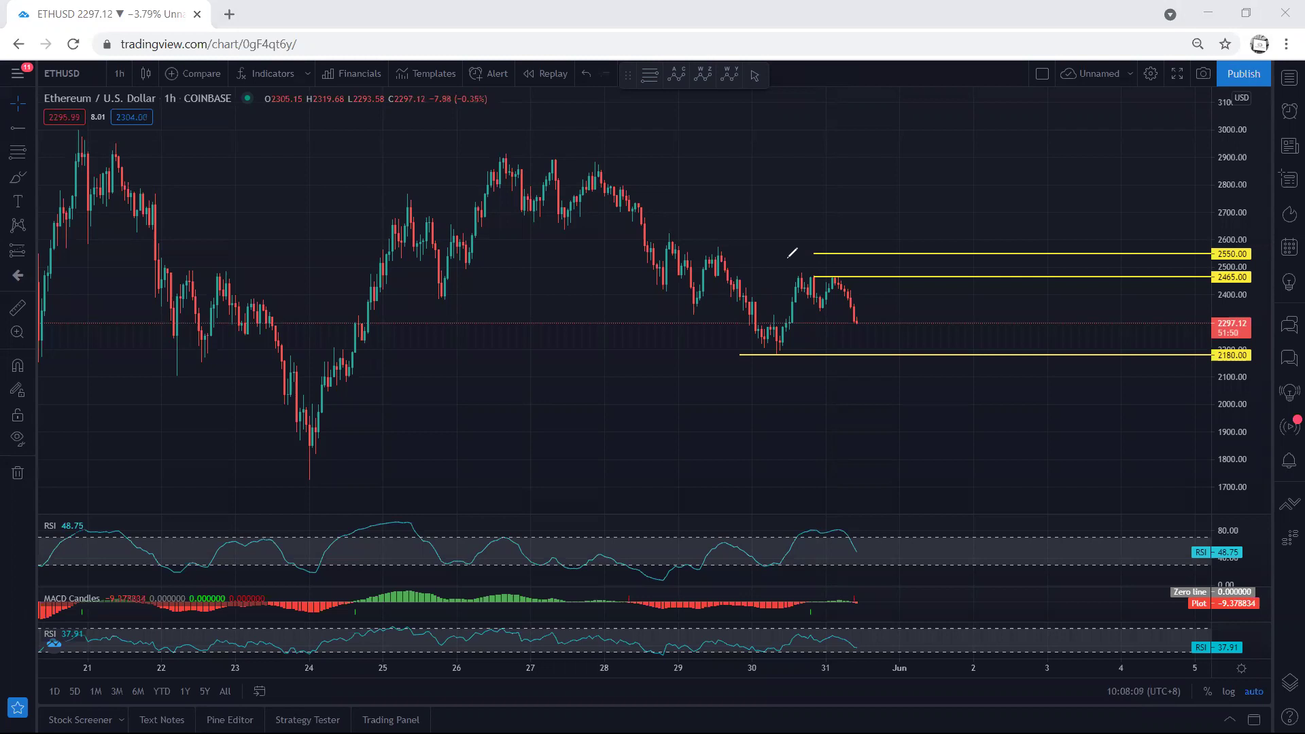
mouse_move(809, 254)
mouse_down()
mouse_move(818, 275)
mouse_move(825, 259)
mouse_move(811, 254)
mouse_up()
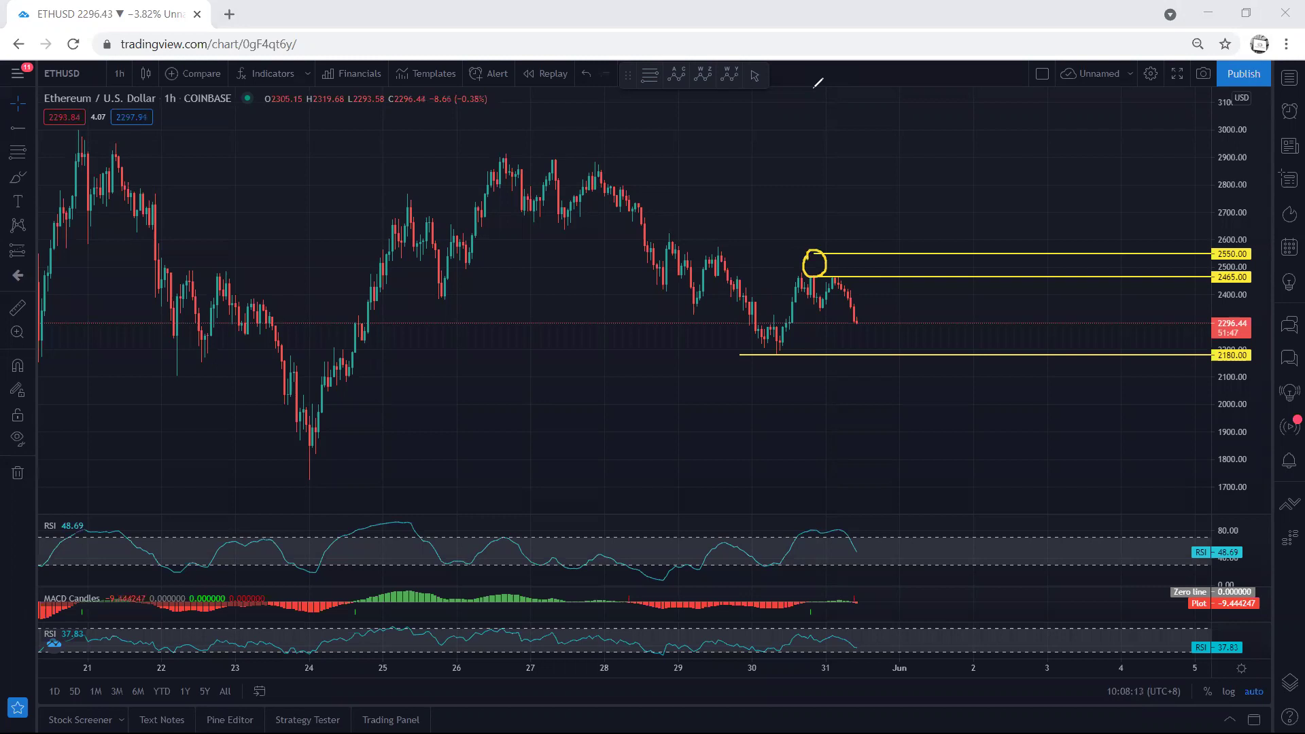
key(ctrl+z)
Sketch two falling freehand lines above and below the candles from 29 to 30 May, then clear both strokes.
drag(680, 233, 790, 270)
drag(657, 293, 768, 343)
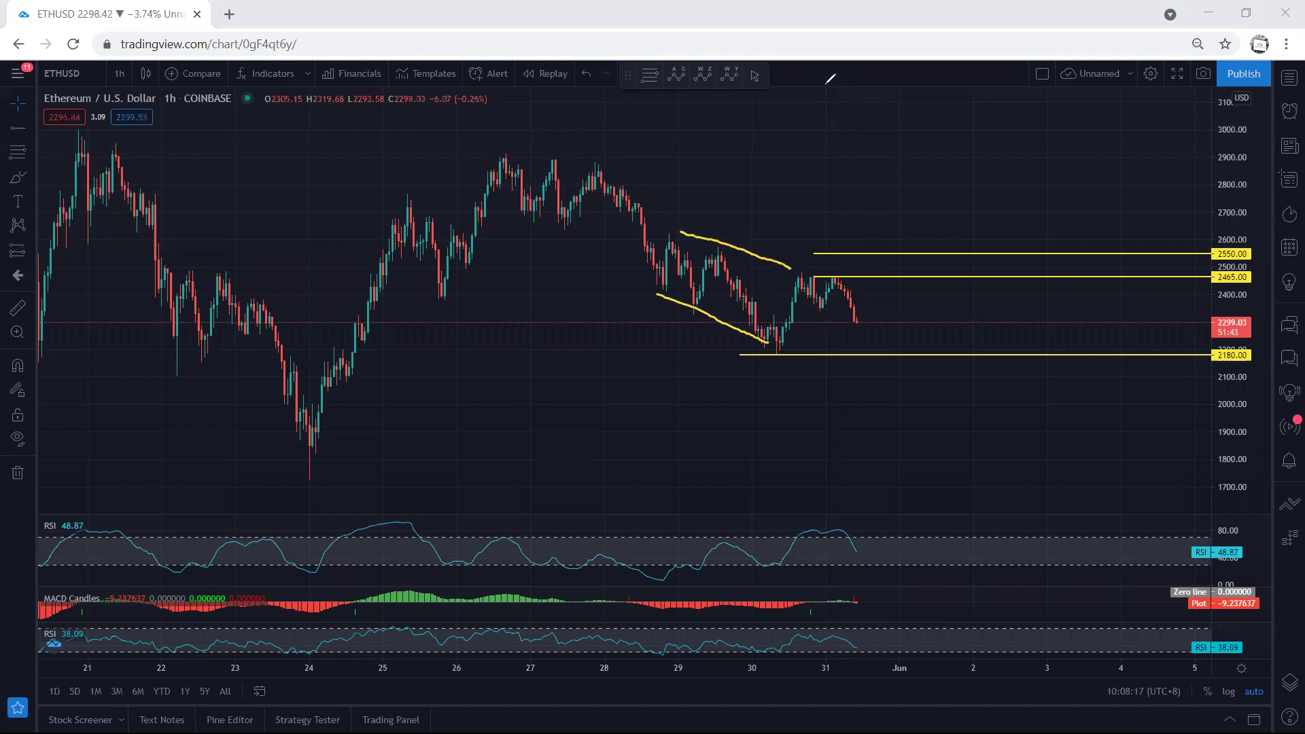
key(ctrl+z)
key(ctrl+z)
Sketch falling freehand strokes over the 2465 and 2550 area down to the latest candle, then clear them.
drag(772, 234, 855, 321)
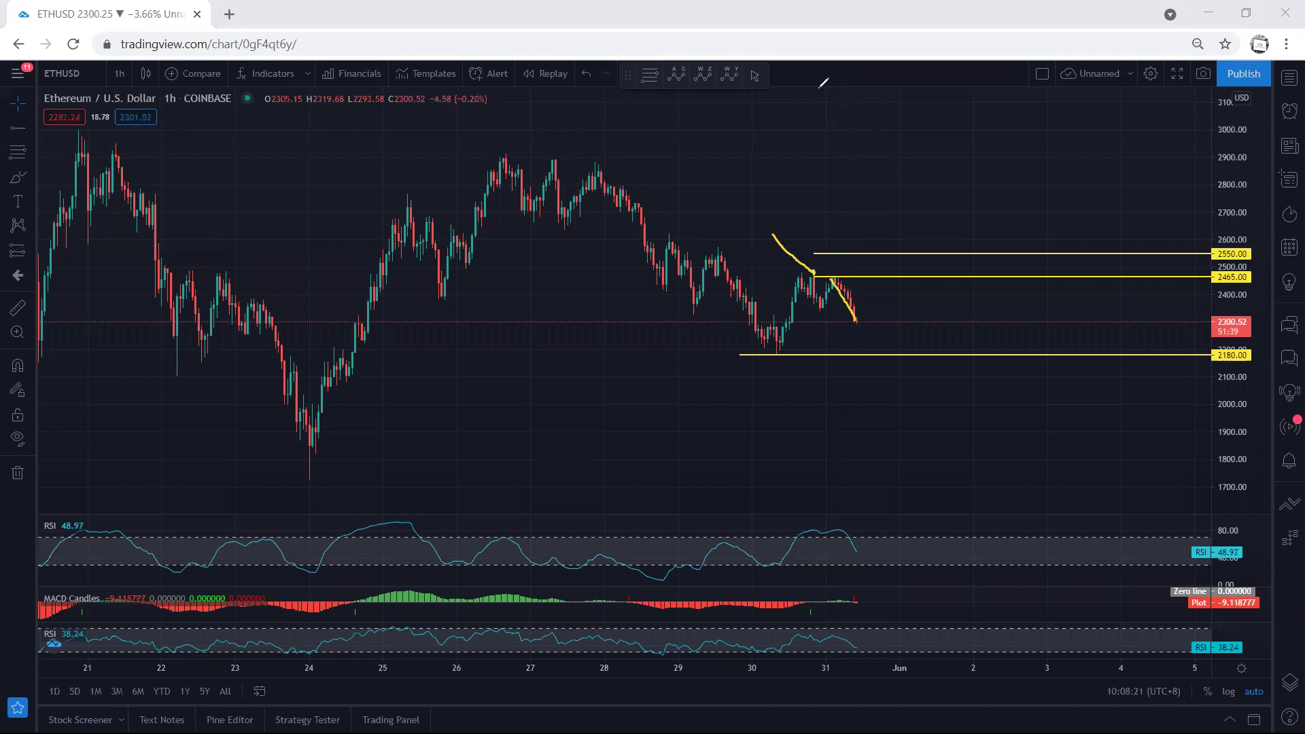
key(ctrl+z)
key(ctrl+z)
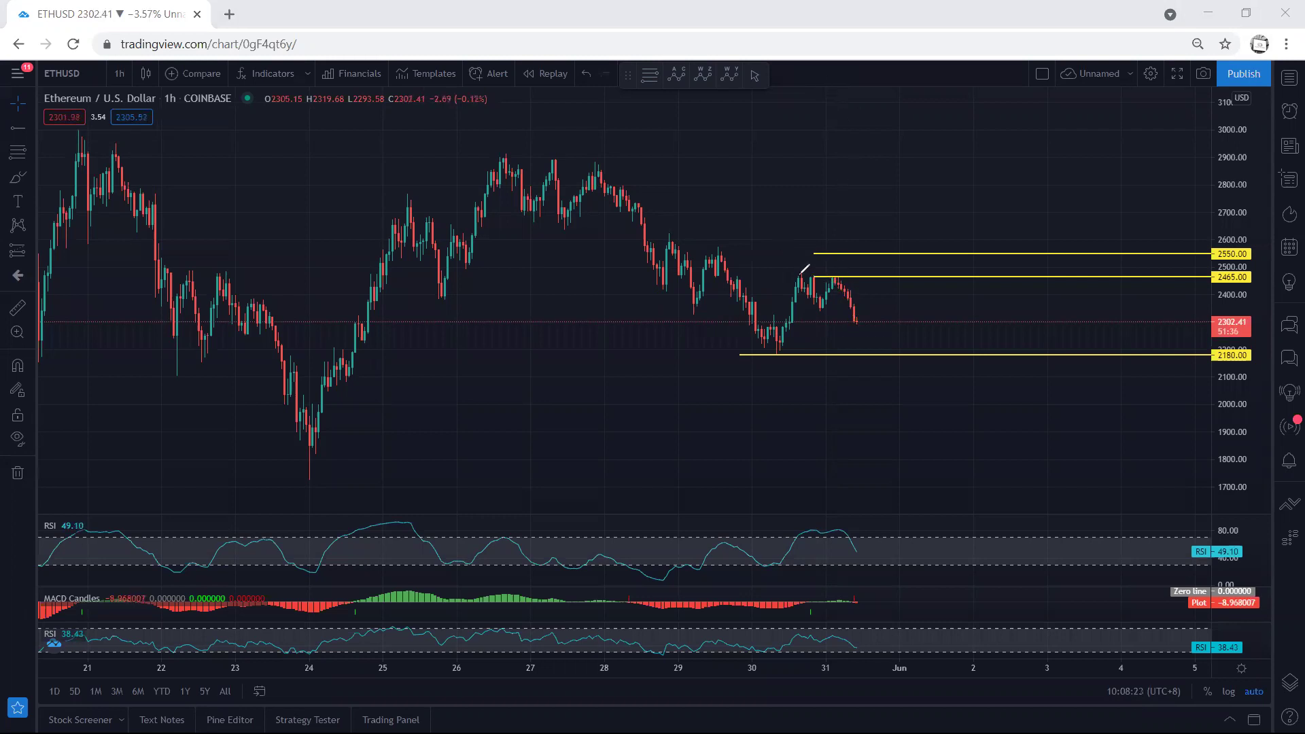
Sketch a falling channel, a down arrow past the 2180 line and an underline beneath the 30 May low, then clear them.
drag(695, 234, 789, 279)
drag(661, 297, 756, 349)
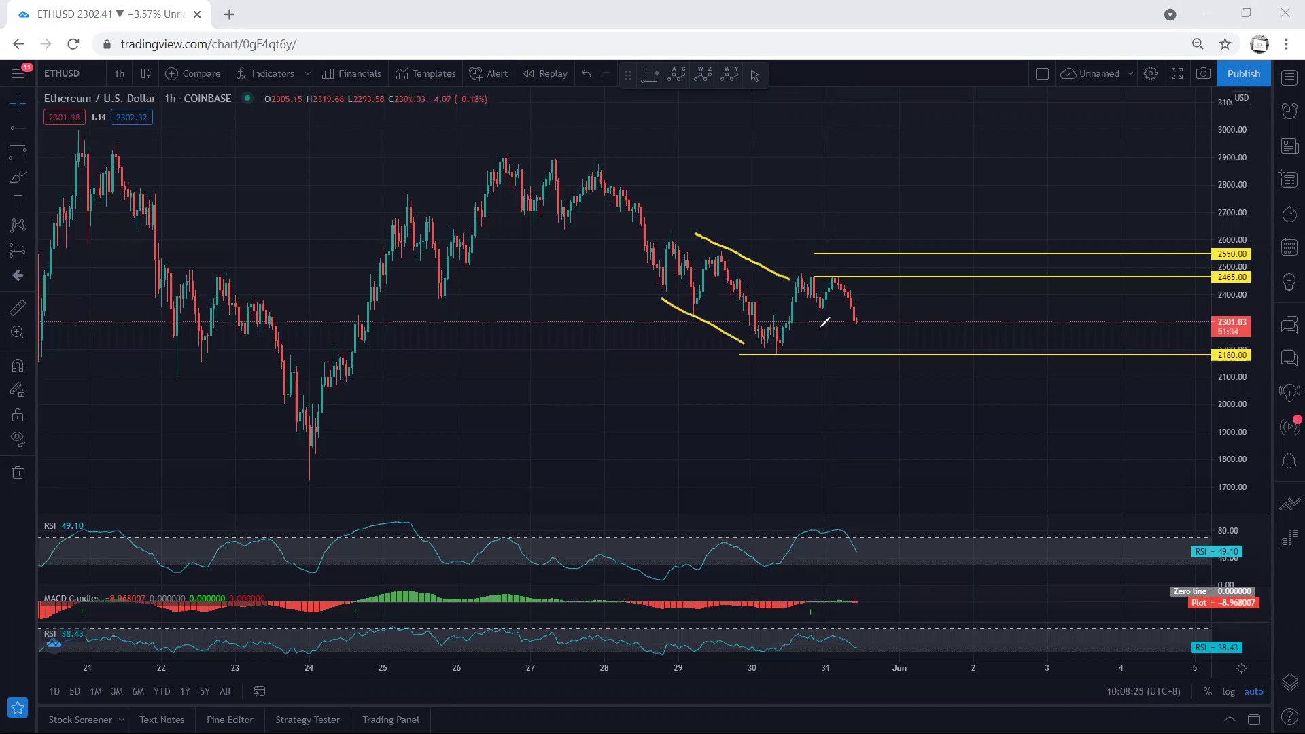
mouse_move(832, 277)
mouse_down()
mouse_move(868, 315)
mouse_move(877, 365)
mouse_up()
drag(743, 351, 801, 352)
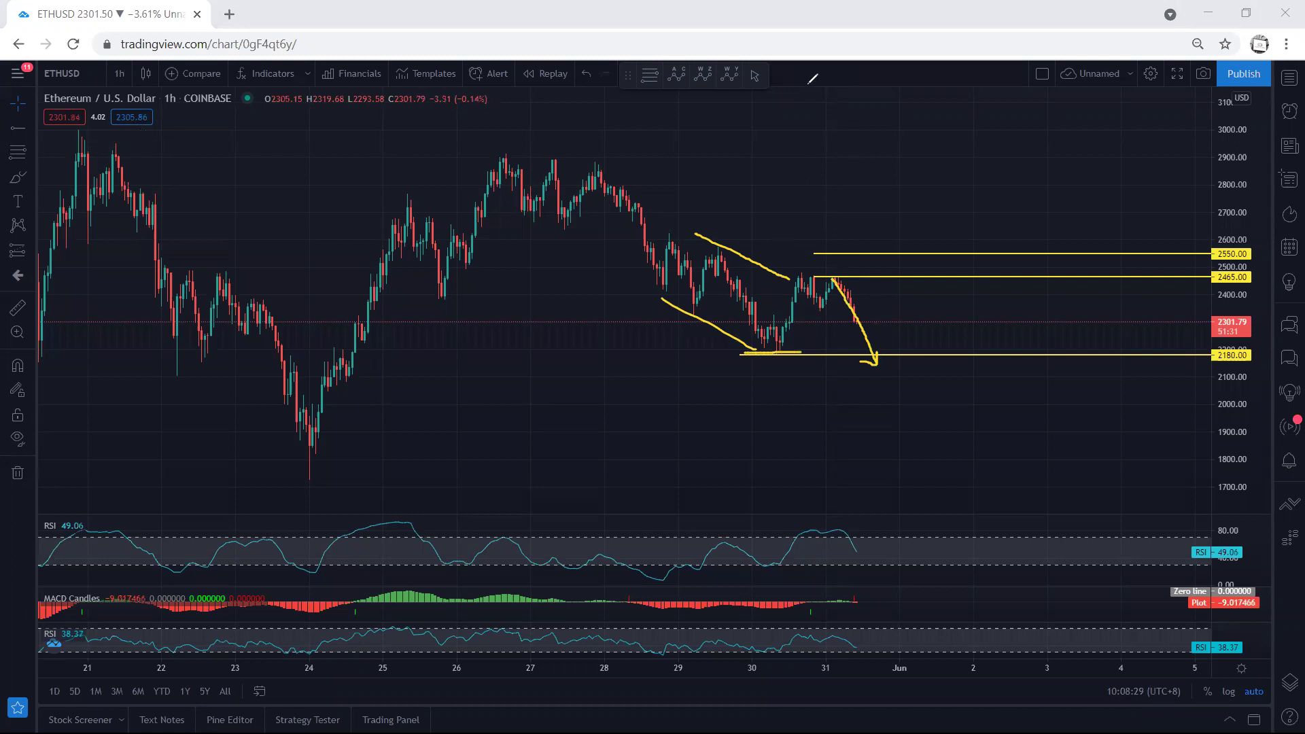
key(Delete)
Sketch the rise from the 30 May low, the sideways correction and a projected rise towards 2550, then clear the strokes.
mouse_move(806, 275)
mouse_down()
mouse_move(833, 286)
mouse_move(791, 338)
mouse_move(868, 261)
mouse_up()
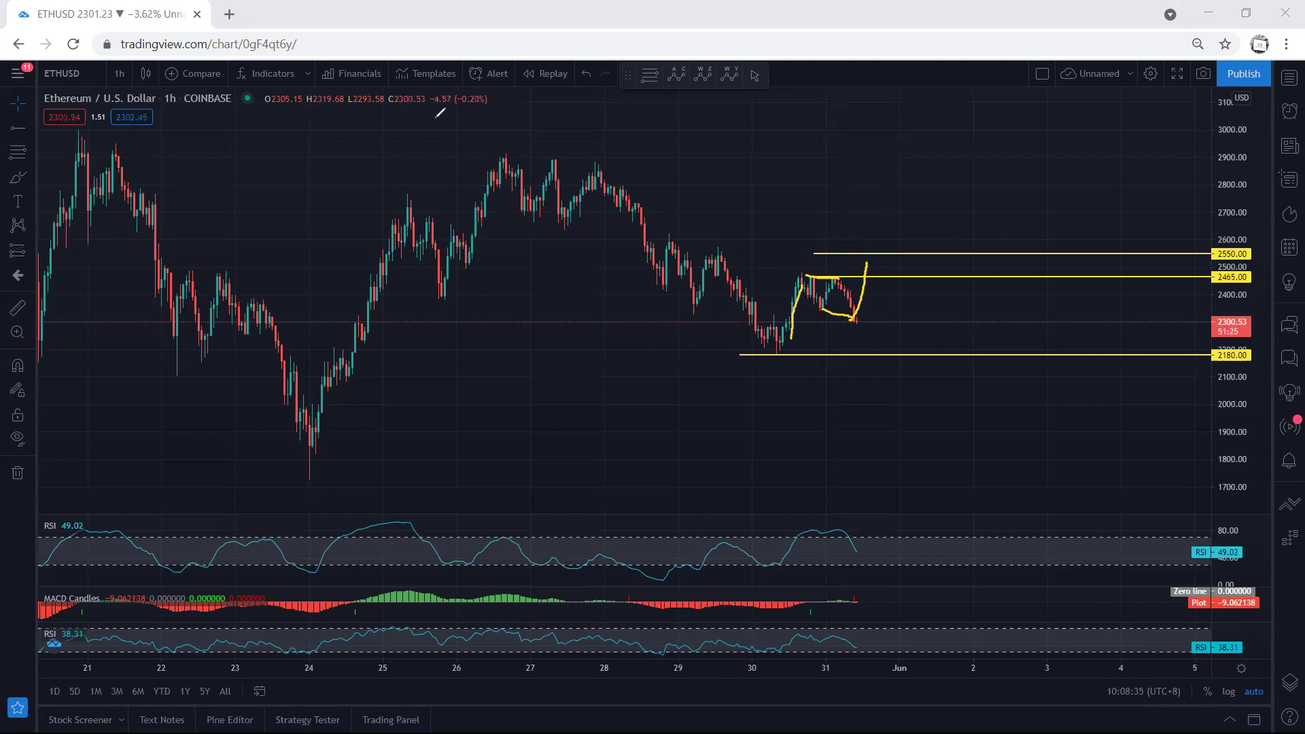
click(307, 34)
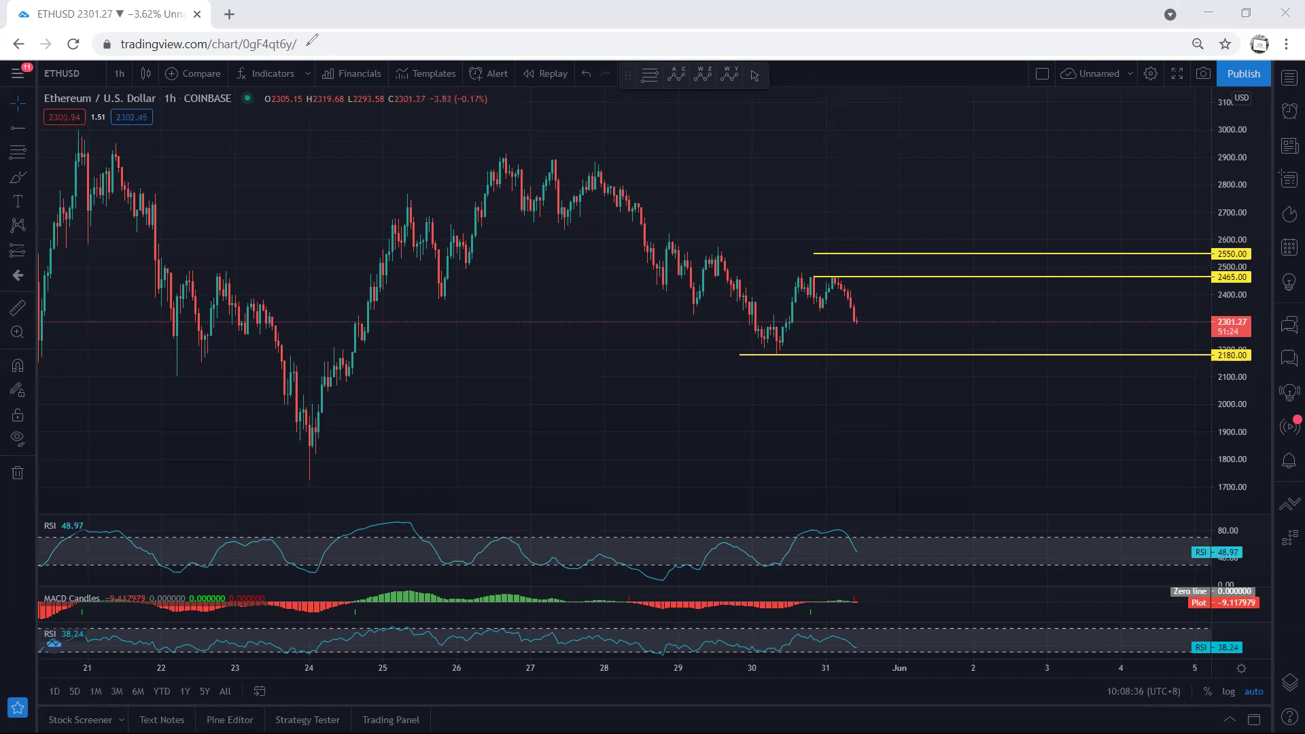
Delete the horizontal line at 2180 and switch the chart to the 1 day interval.
click(802, 354)
key(Delete)
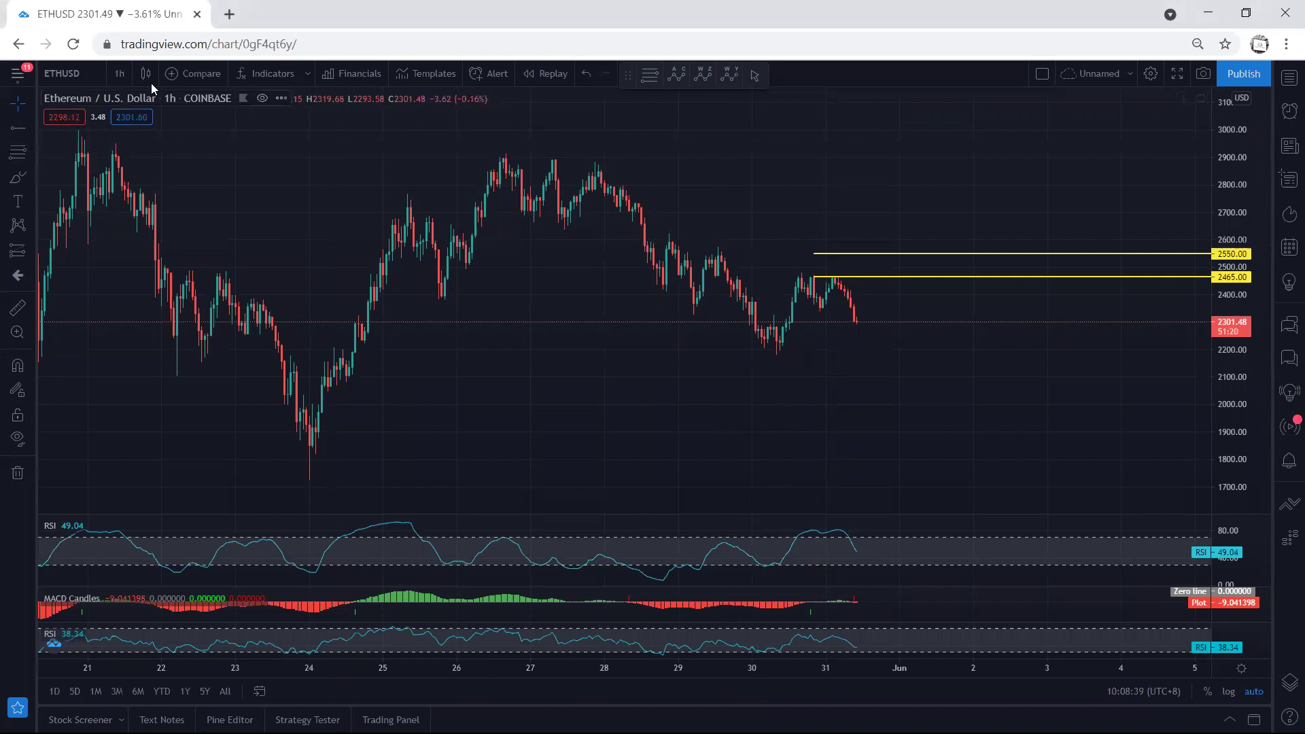
click(120, 74)
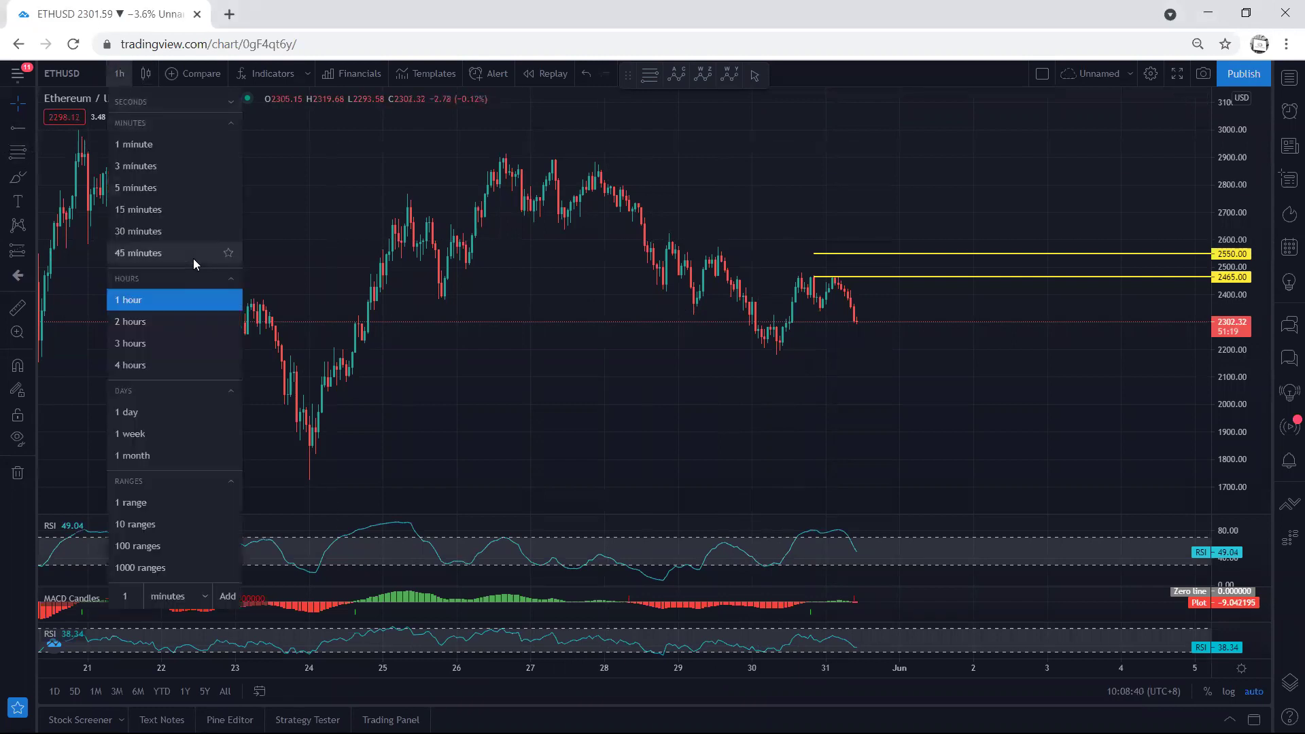
click(138, 413)
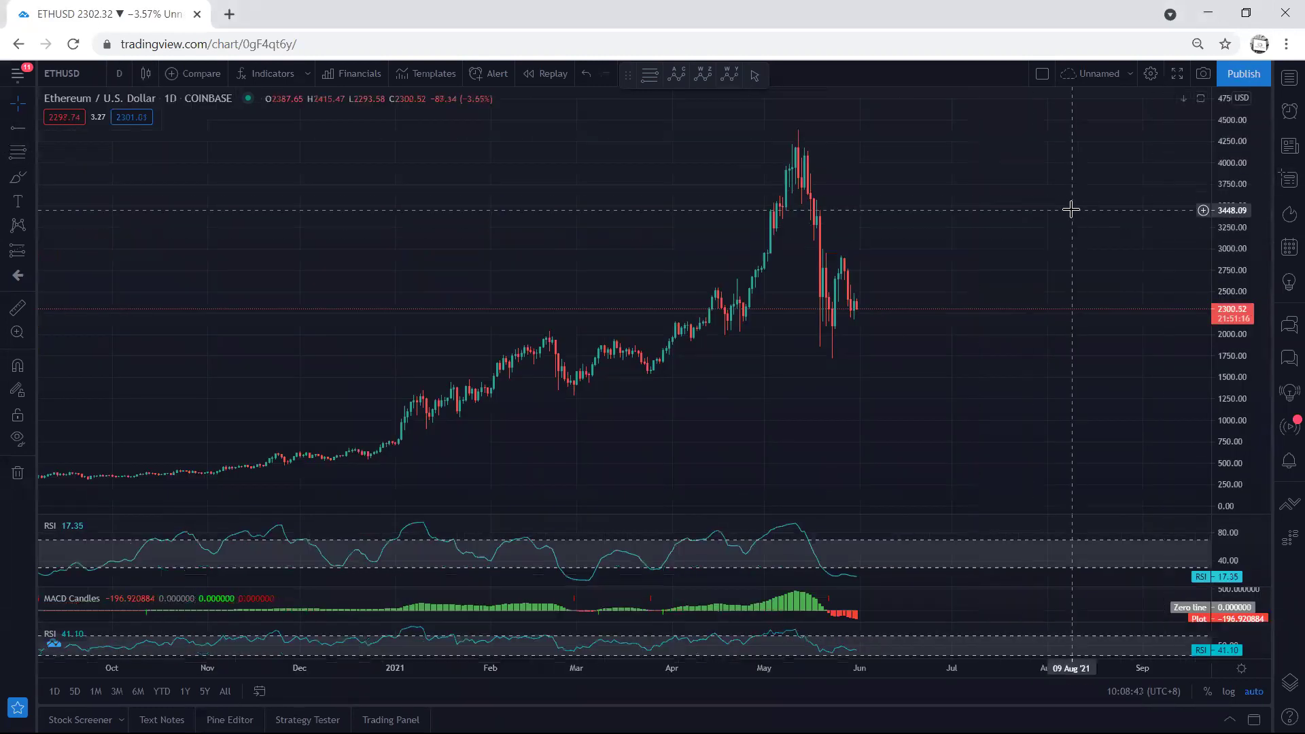
Circle the late-May candles on the daily chart freehand, trace the drop from the May high, and clear the marks.
drag(1024, 210, 1006, 212)
drag(915, 236, 903, 234)
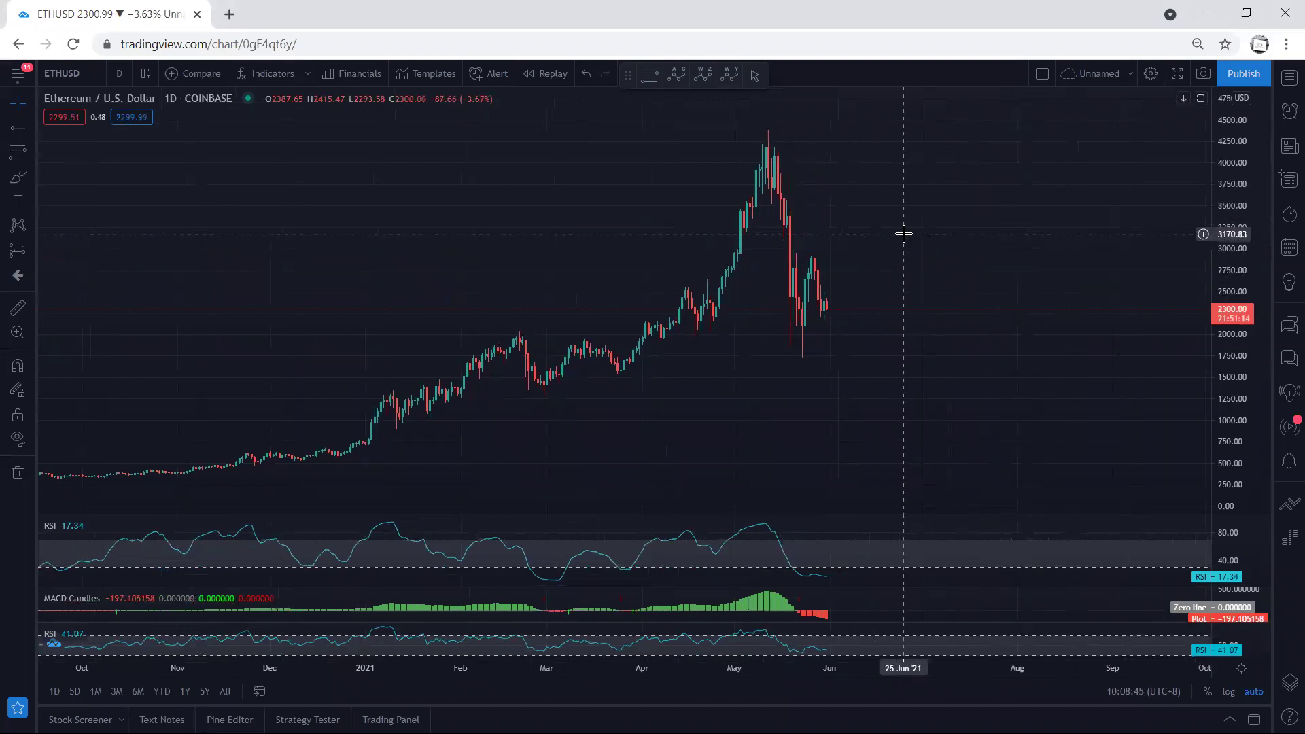
key(ctrl+shift+d)
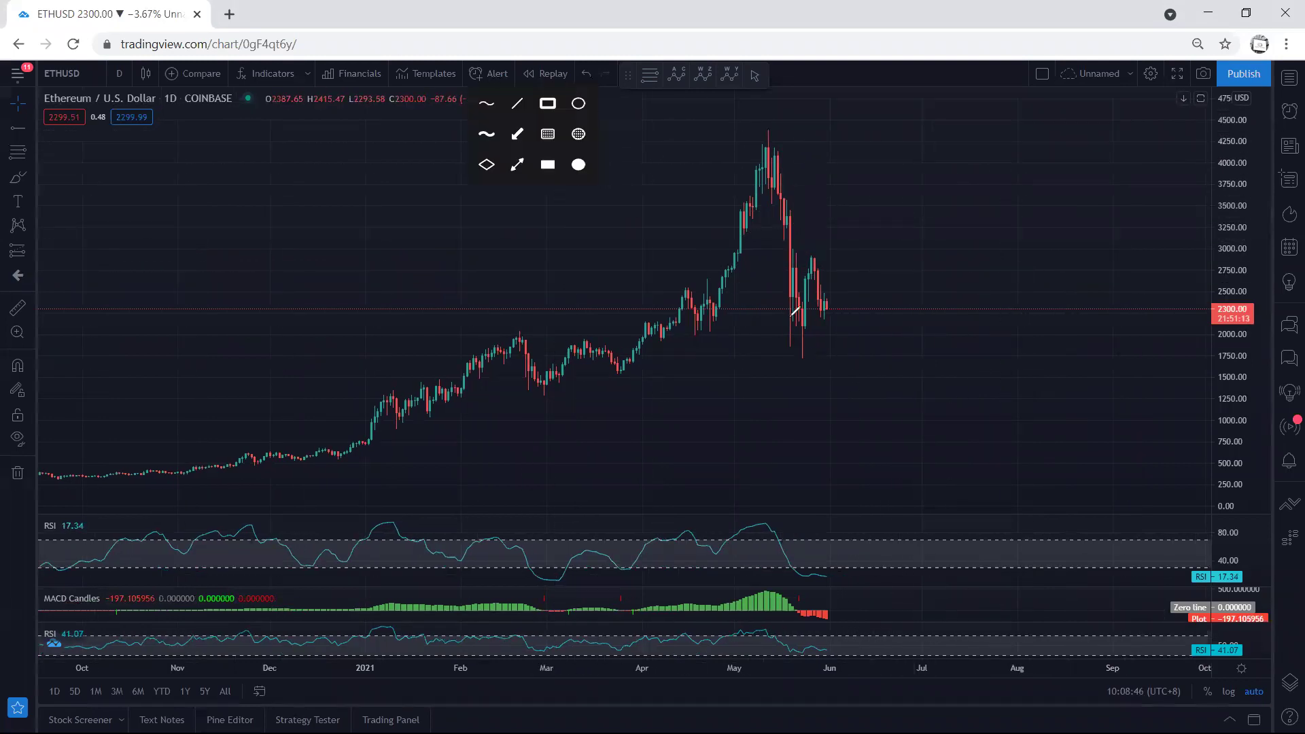
click(483, 102)
mouse_move(783, 332)
mouse_down()
mouse_move(879, 292)
mouse_move(817, 227)
mouse_move(778, 297)
mouse_move(795, 327)
mouse_up()
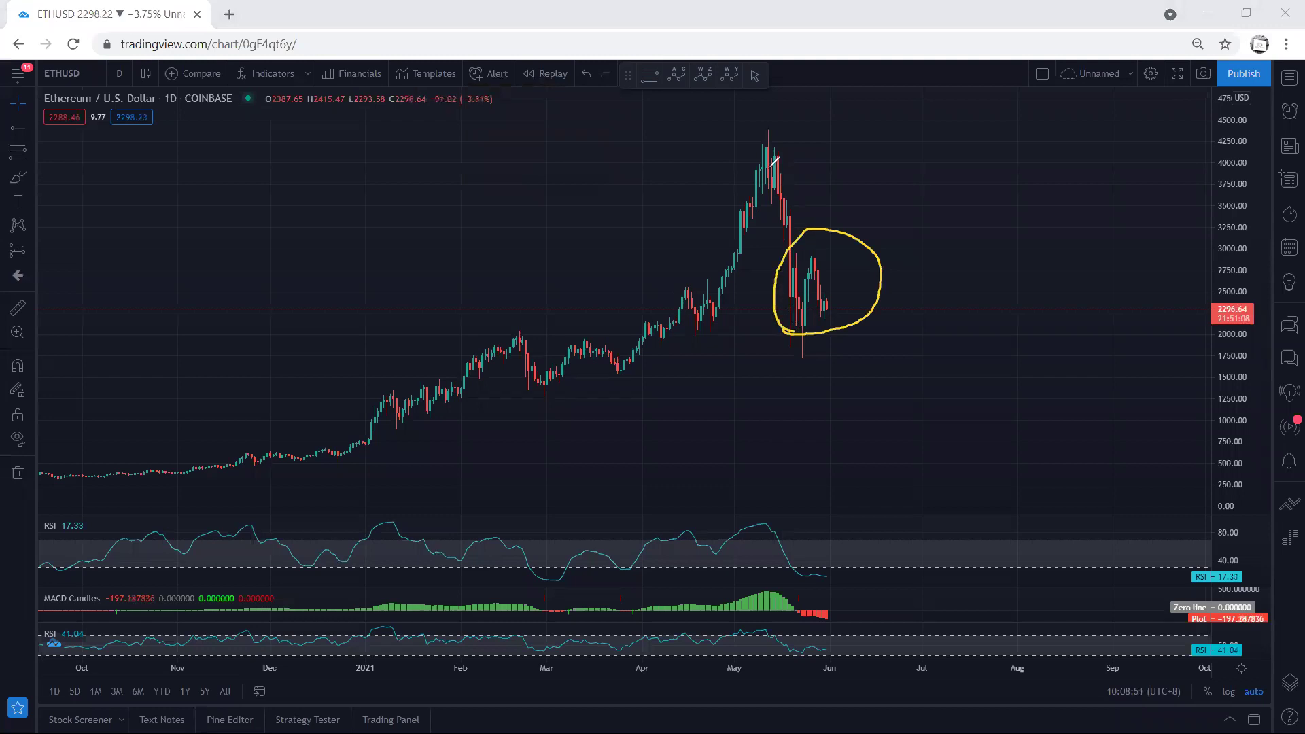
drag(771, 165, 795, 315)
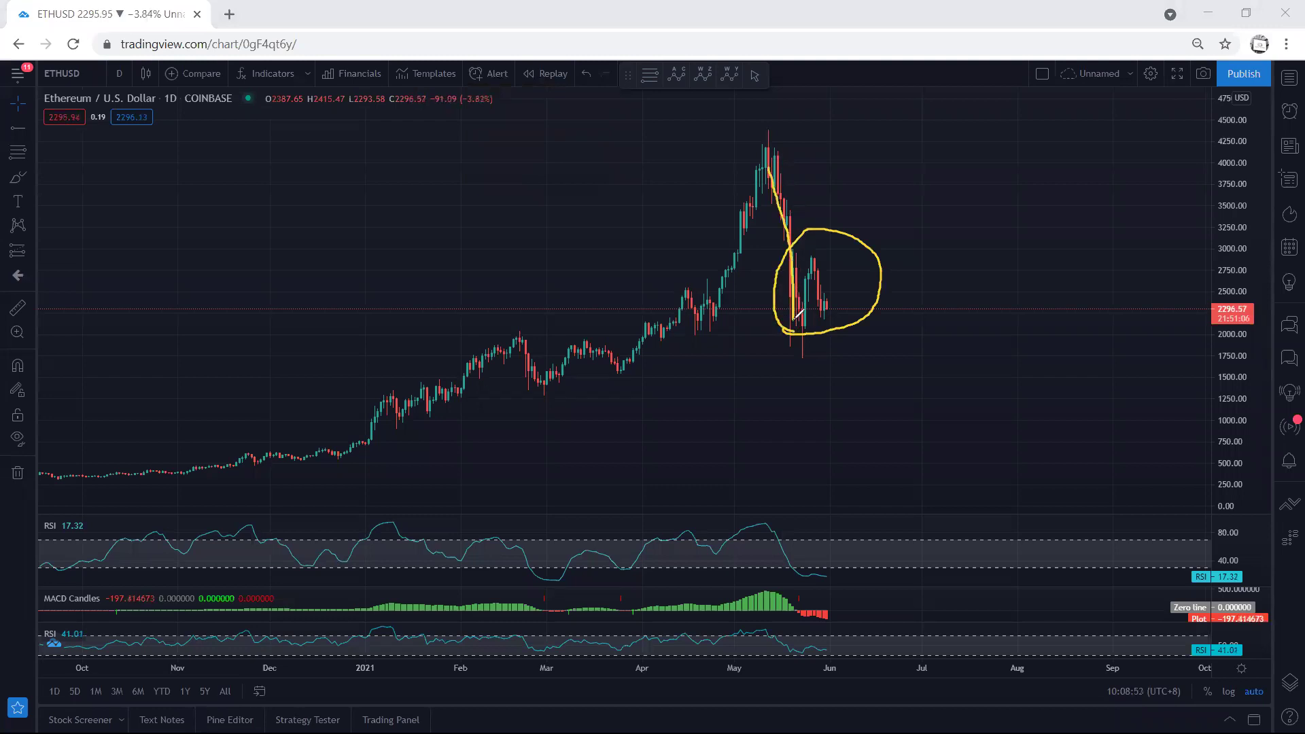
key(Delete)
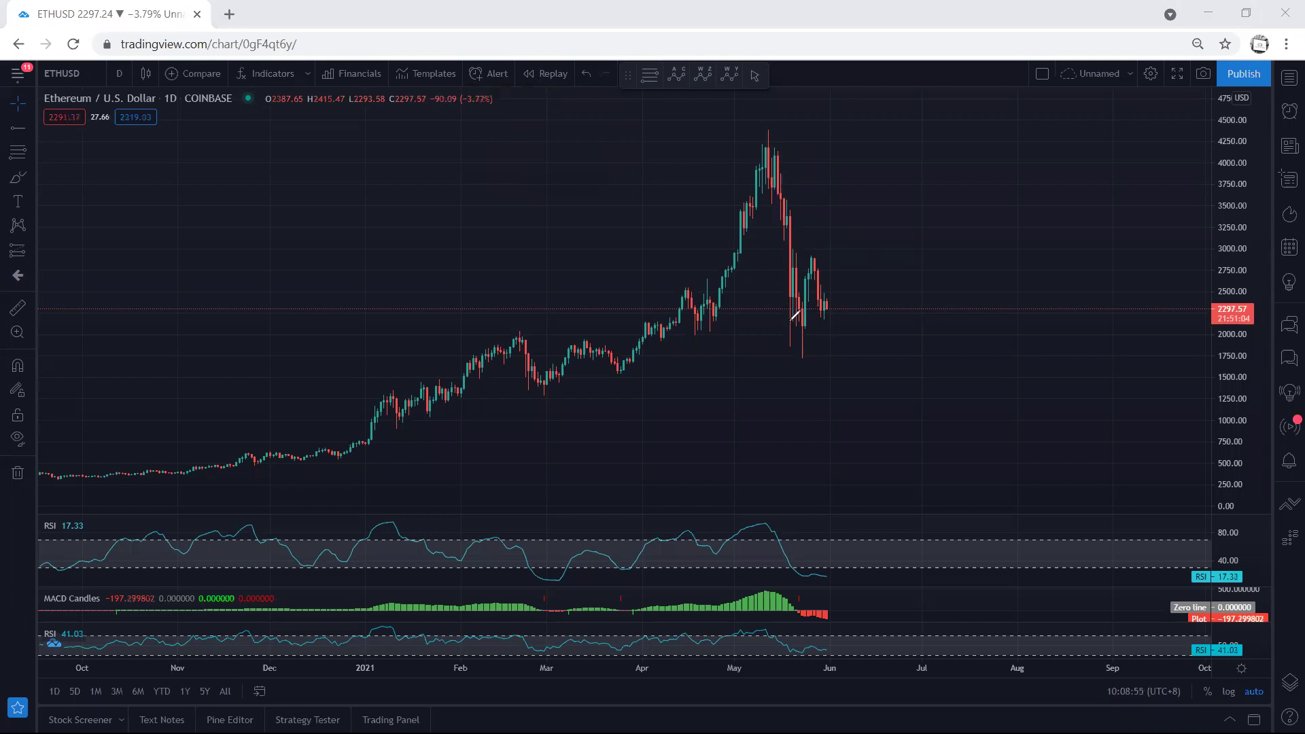
Sketch a sideways zigzag with a final down arrow and a support line under the late-May daily candles, then clear them.
mouse_move(789, 322)
mouse_down()
mouse_move(814, 273)
mouse_move(845, 260)
mouse_up()
drag(831, 262, 843, 259)
drag(784, 322, 815, 323)
drag(843, 262, 854, 352)
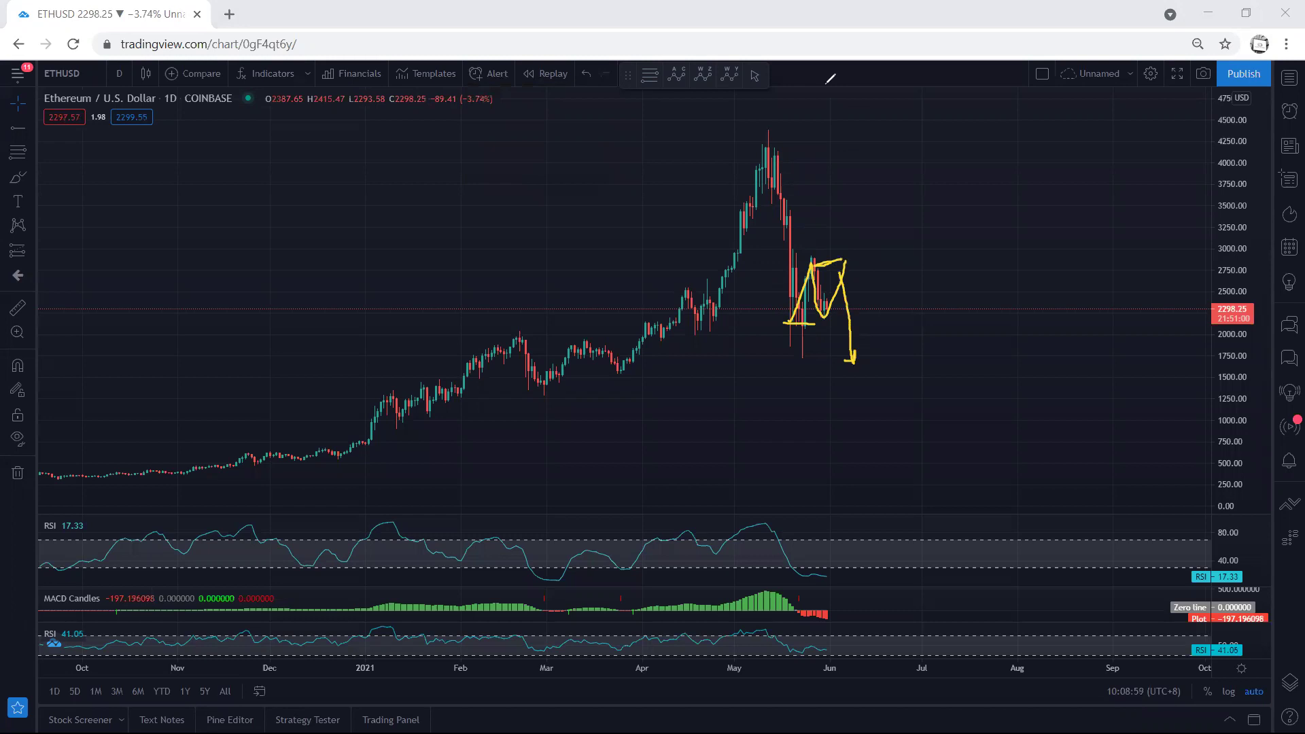
drag(767, 328, 846, 325)
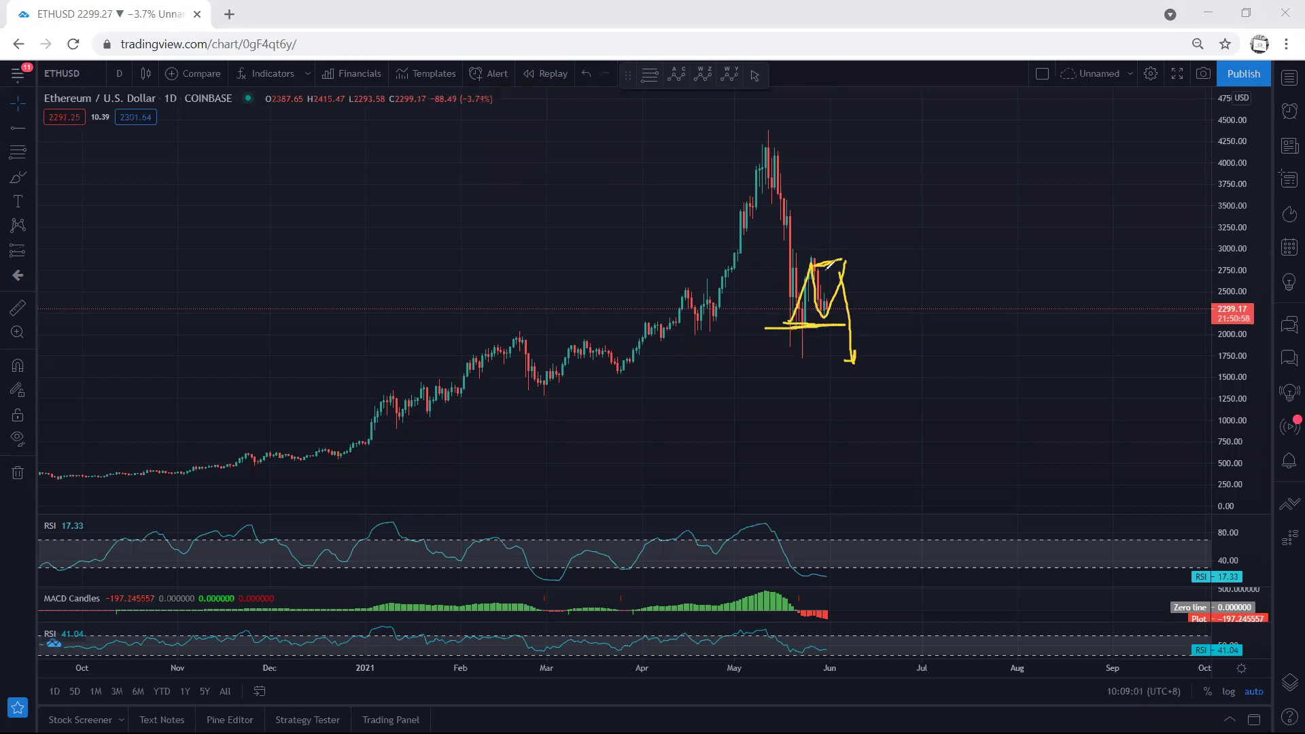
key(ctrl+shift+7)
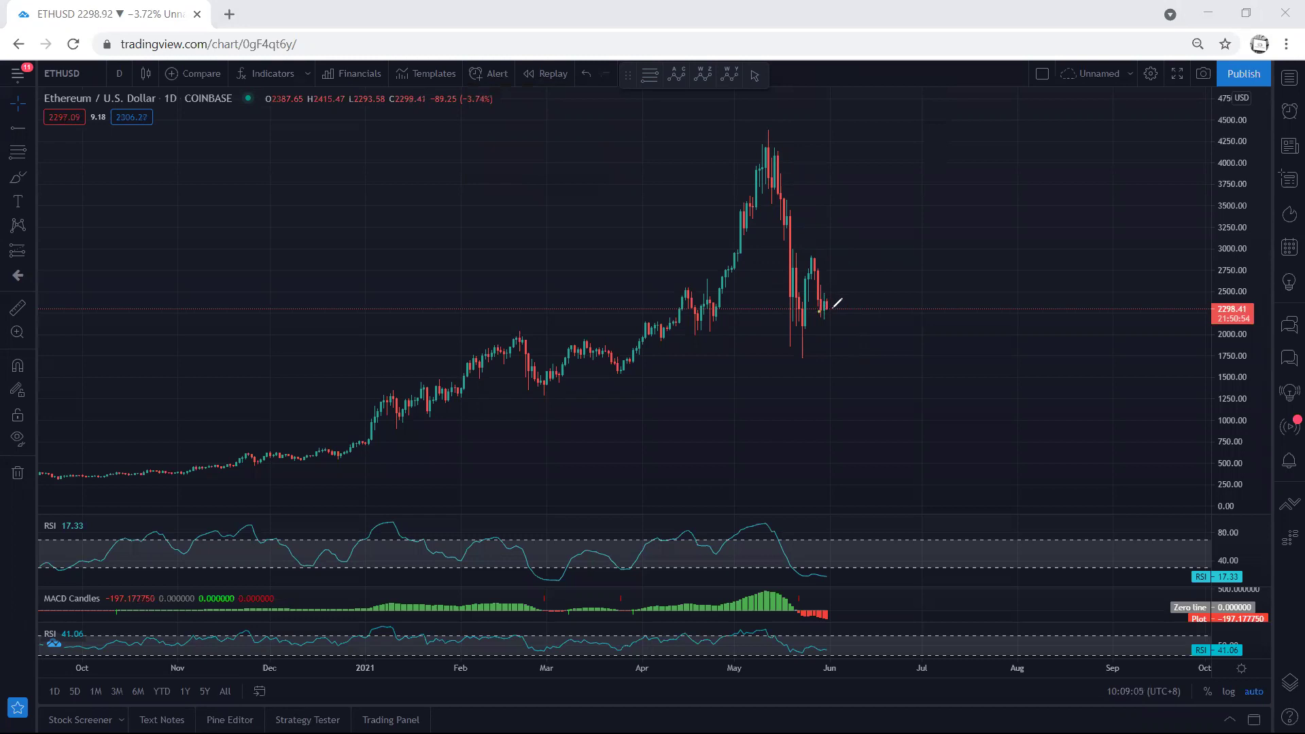
Sketch a circled up arrow from the latest daily candle and a support line beneath the lows, then clear the marks.
mouse_move(833, 299)
mouse_down()
mouse_move(825, 328)
mouse_move(860, 266)
mouse_up()
mouse_move(835, 338)
mouse_down()
mouse_move(871, 233)
mouse_move(833, 299)
mouse_move(837, 333)
mouse_up()
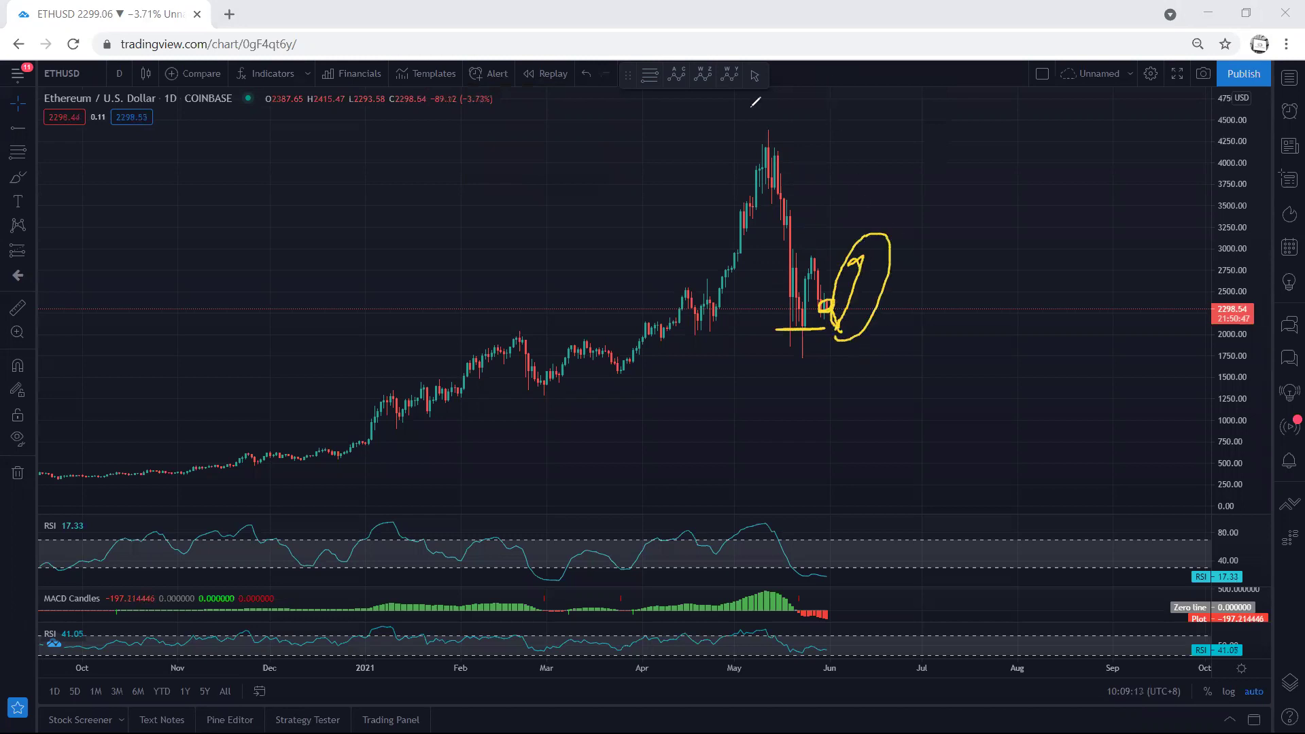
key(Escape)
Switch the chart to the 4 hours interval and hide all drawings.
click(119, 73)
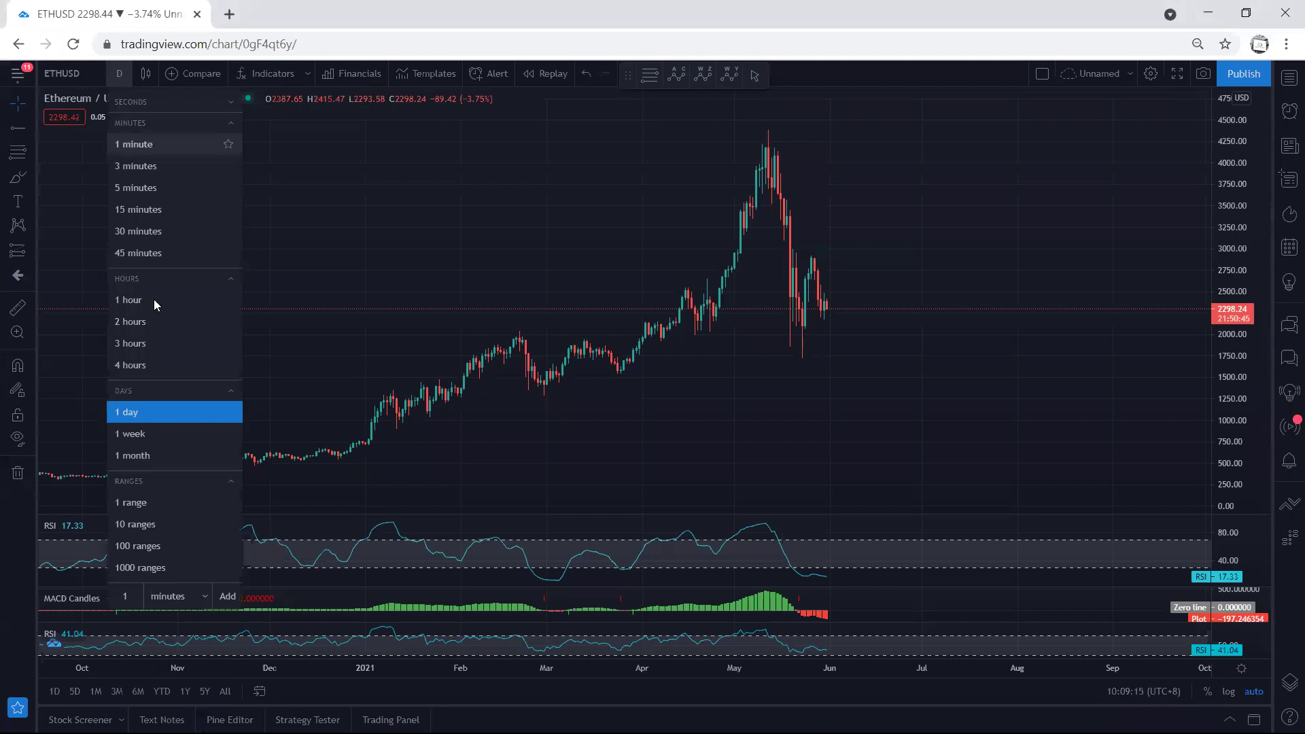
click(165, 358)
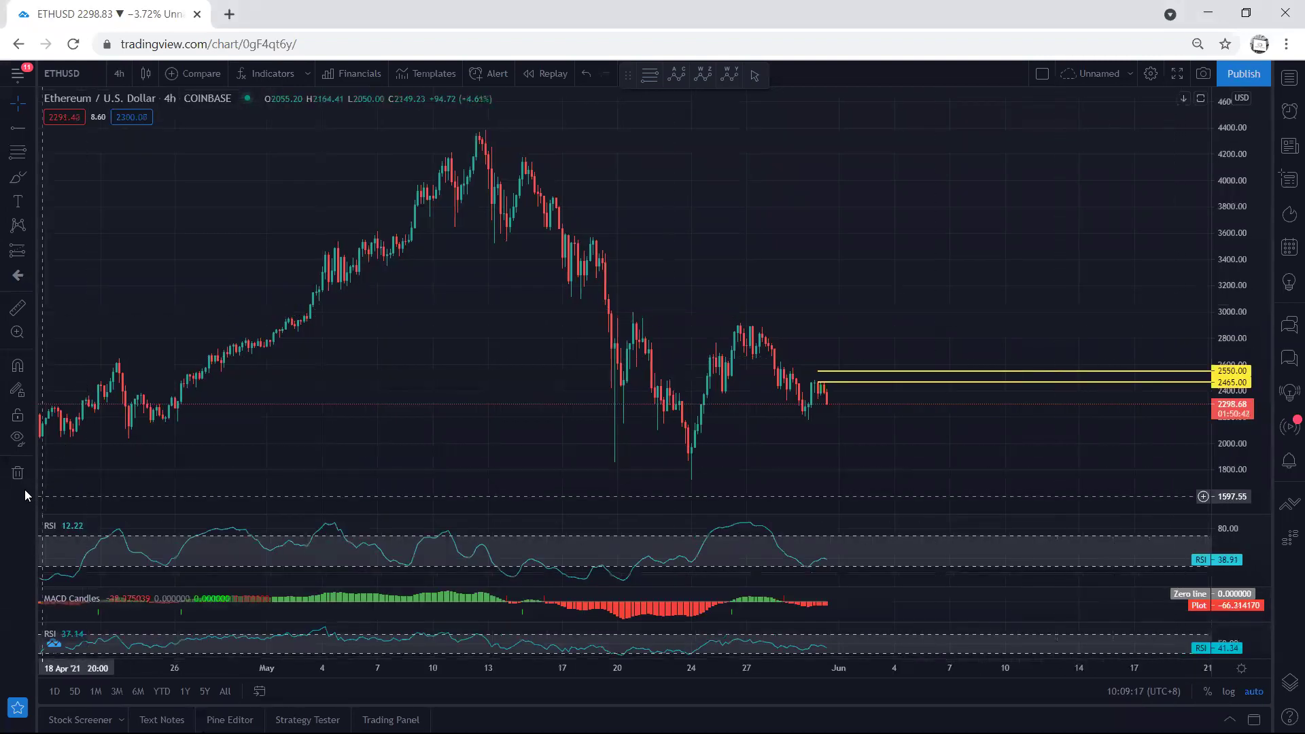
click(18, 438)
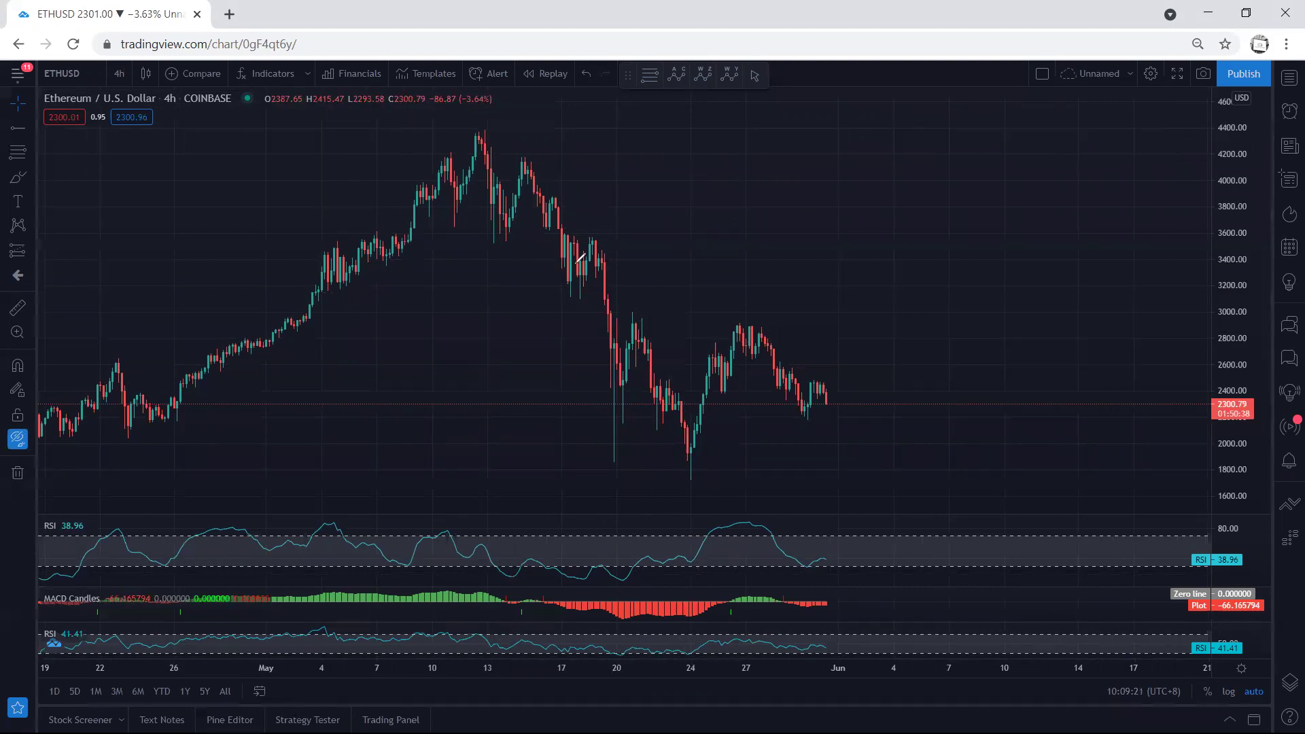
Outline the late-May highs and lows freehand, circle the latest bounce, sketch a drop and rebound towards 3000, and clear the marks.
drag(636, 310, 723, 317)
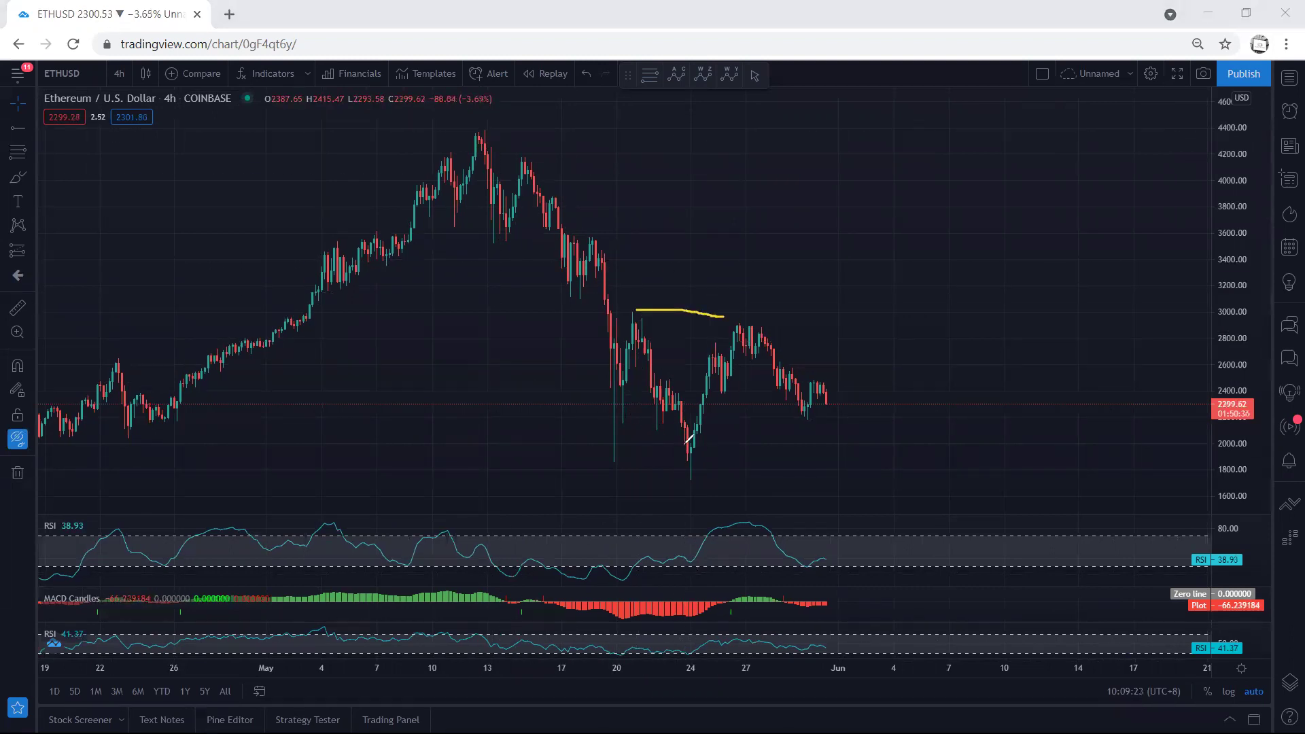
drag(627, 416, 701, 454)
mouse_move(834, 407)
mouse_down()
mouse_move(805, 406)
mouse_move(820, 391)
mouse_move(843, 458)
mouse_up()
drag(663, 450, 749, 443)
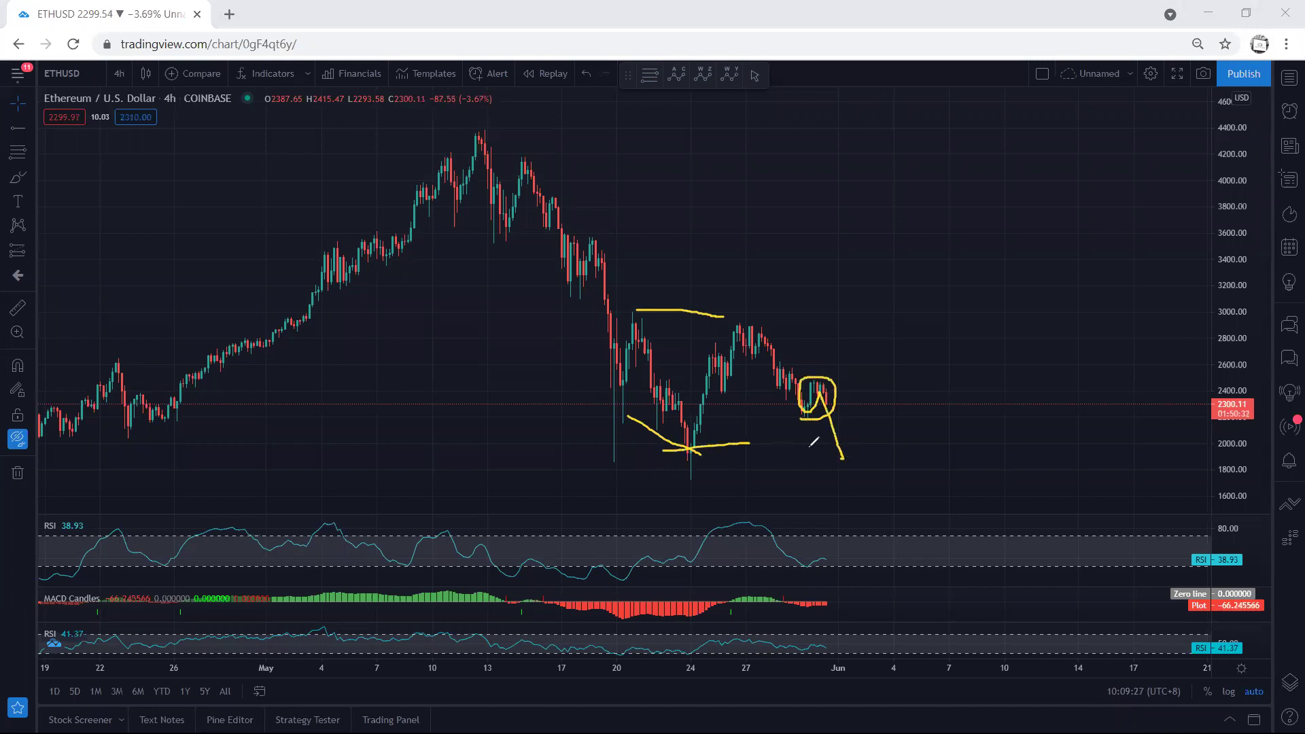
mouse_move(843, 457)
mouse_down()
mouse_move(863, 325)
mouse_move(854, 333)
mouse_up()
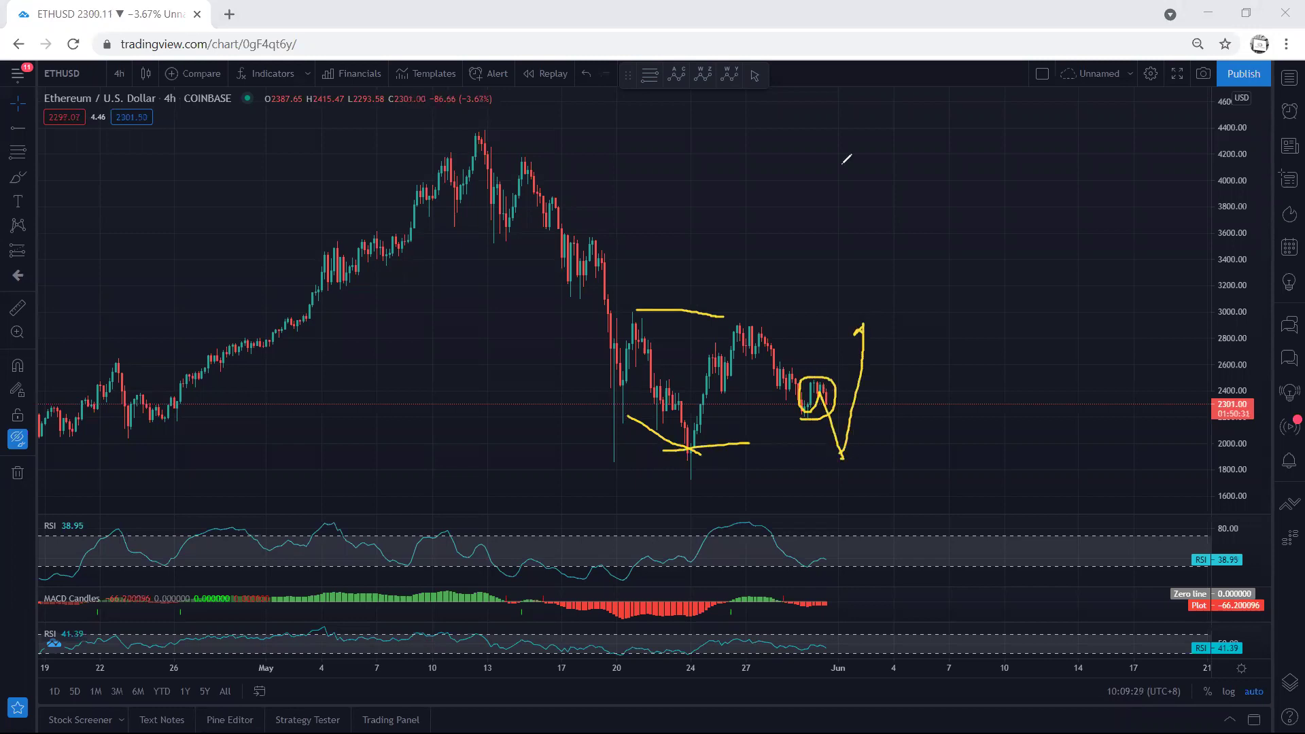
key(Delete)
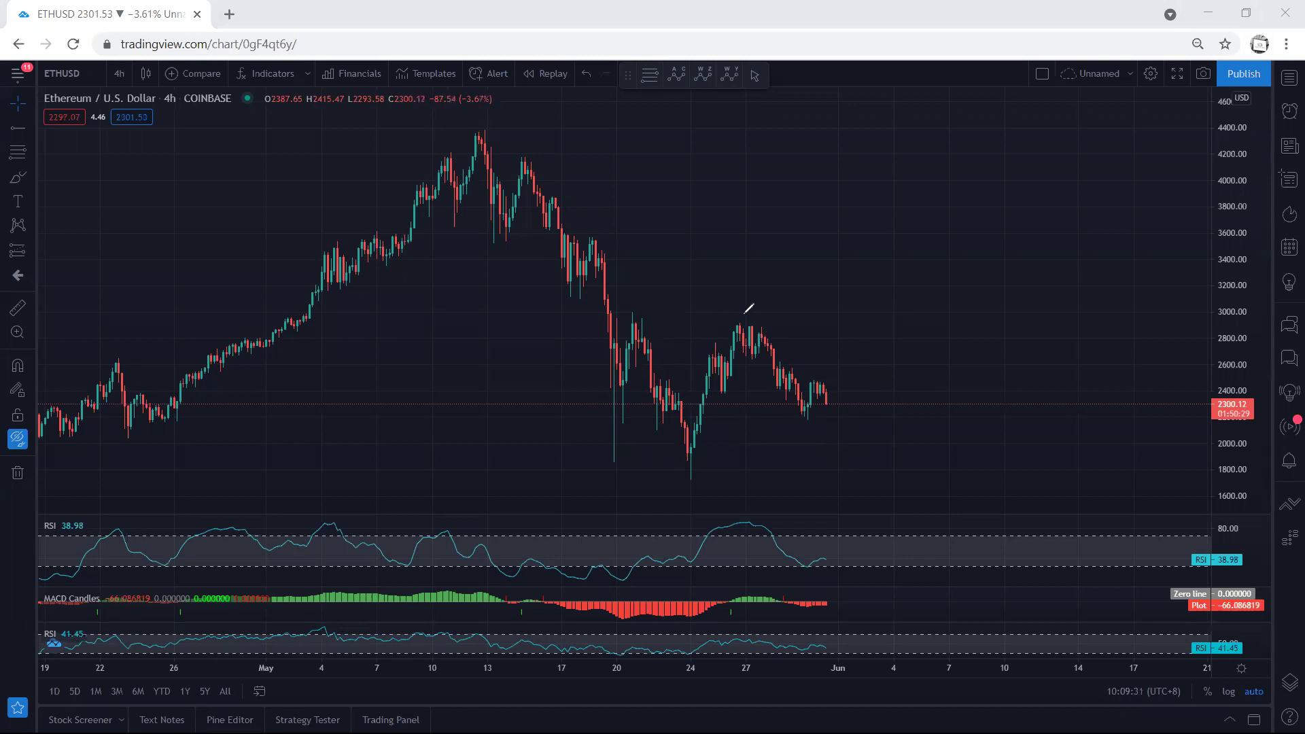
Draw a flat line across the late-May highs and a falling line under the 20 to 24 May lows, then clear both.
drag(744, 314, 639, 316)
drag(678, 438, 682, 447)
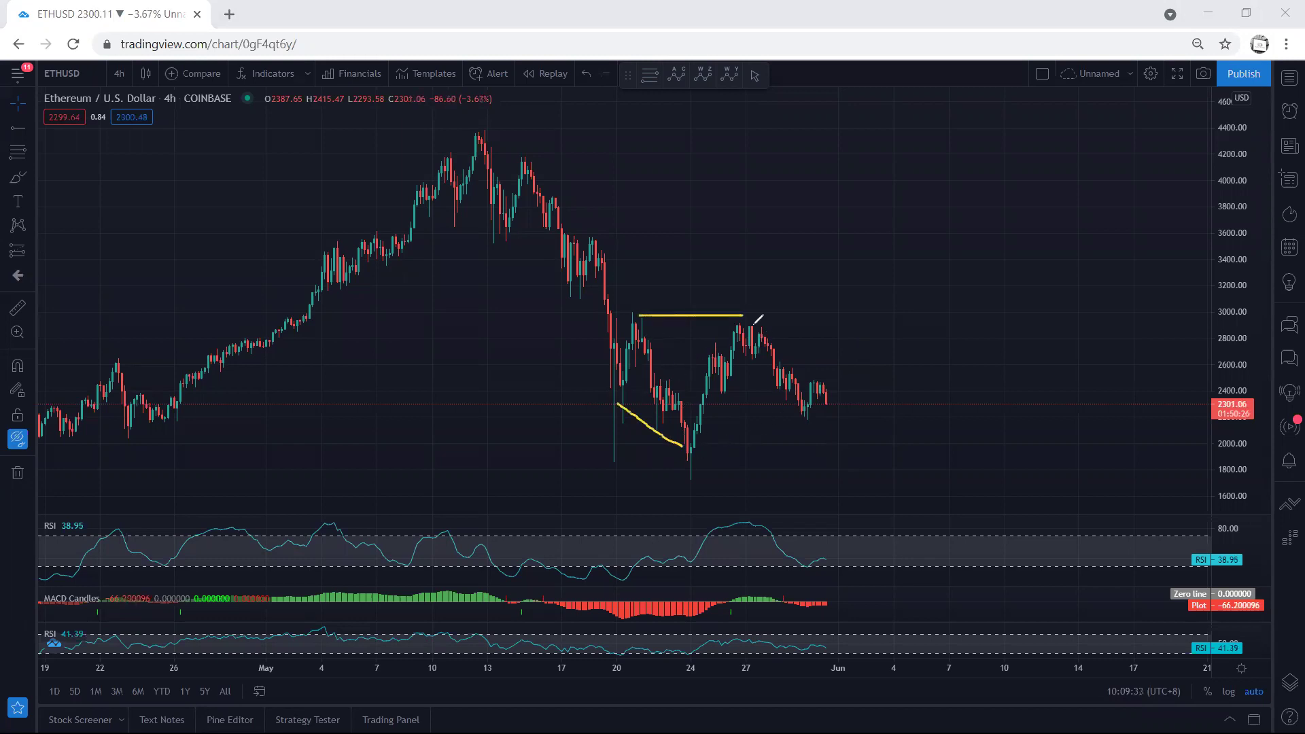
key(e)
Trace the decline after the 27 May high and the rise from the 24 May low freehand, then clear the strokes.
drag(758, 338, 803, 401)
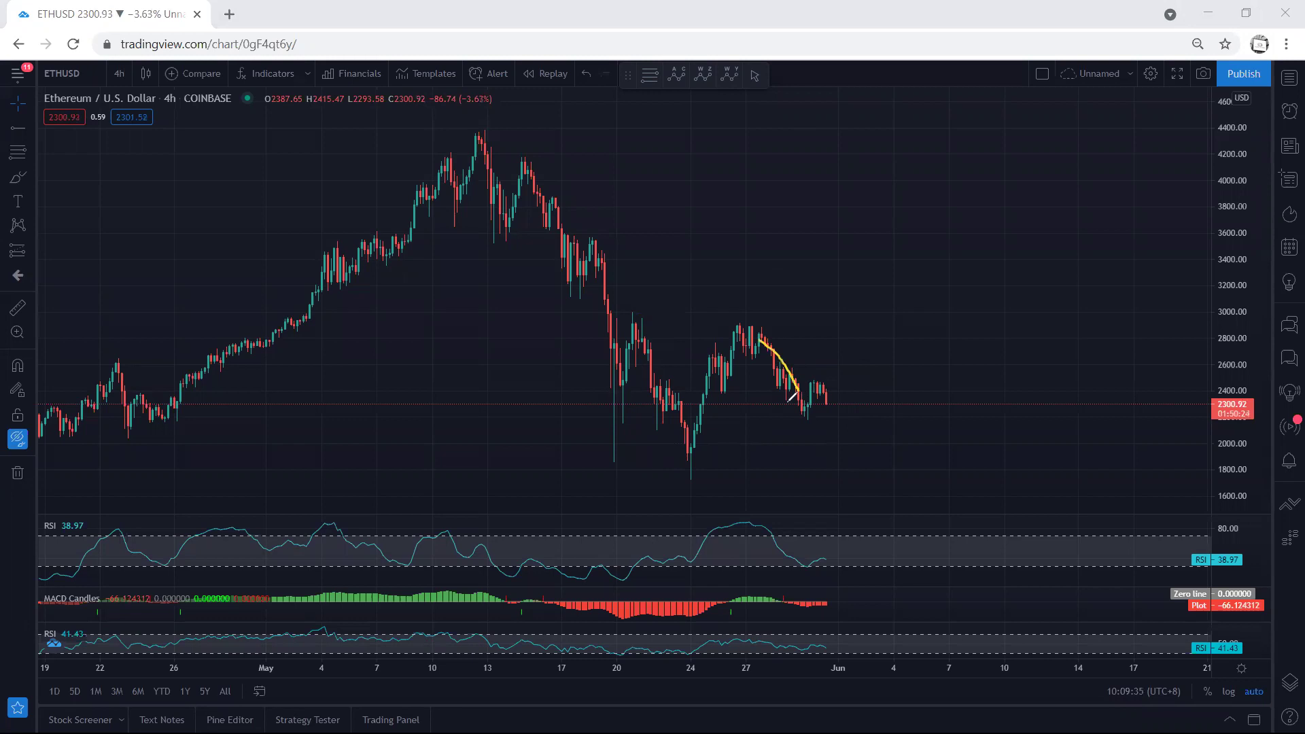
drag(735, 351, 690, 451)
key(e)
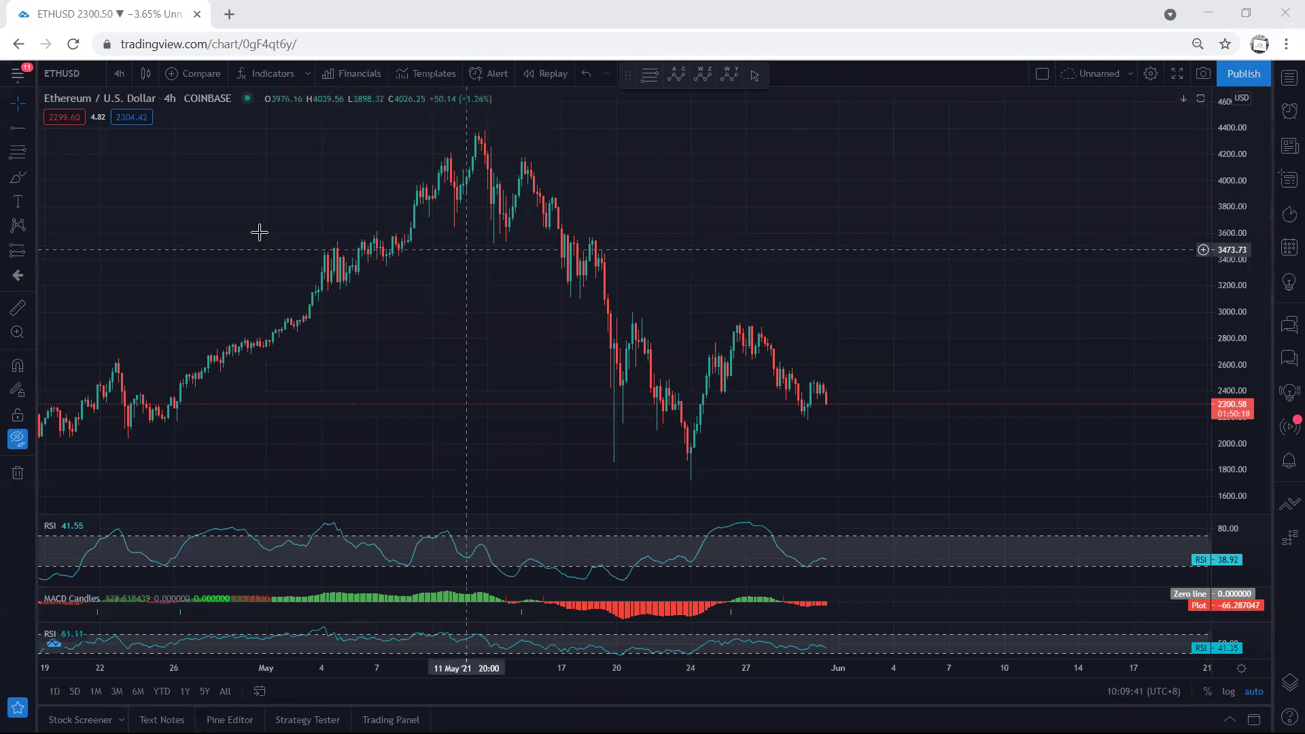
Switch the chart back to the 1 hour interval.
click(120, 72)
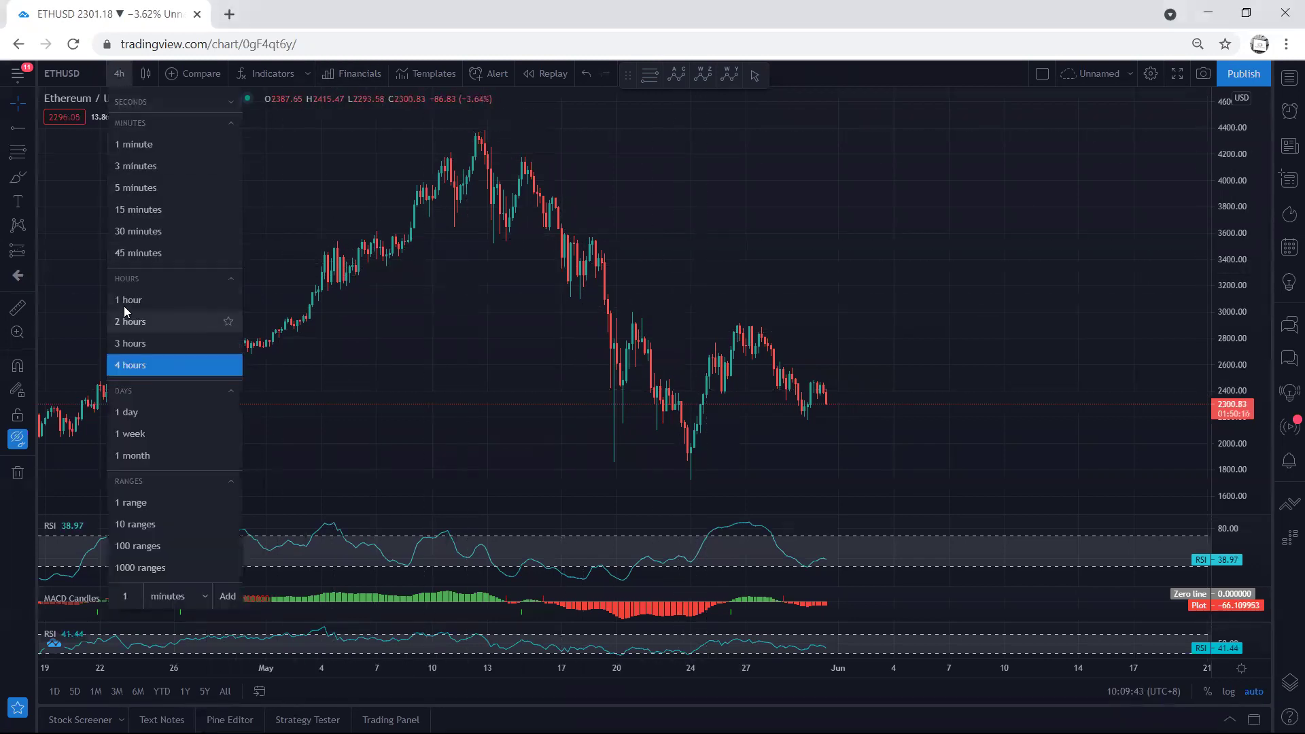
click(124, 306)
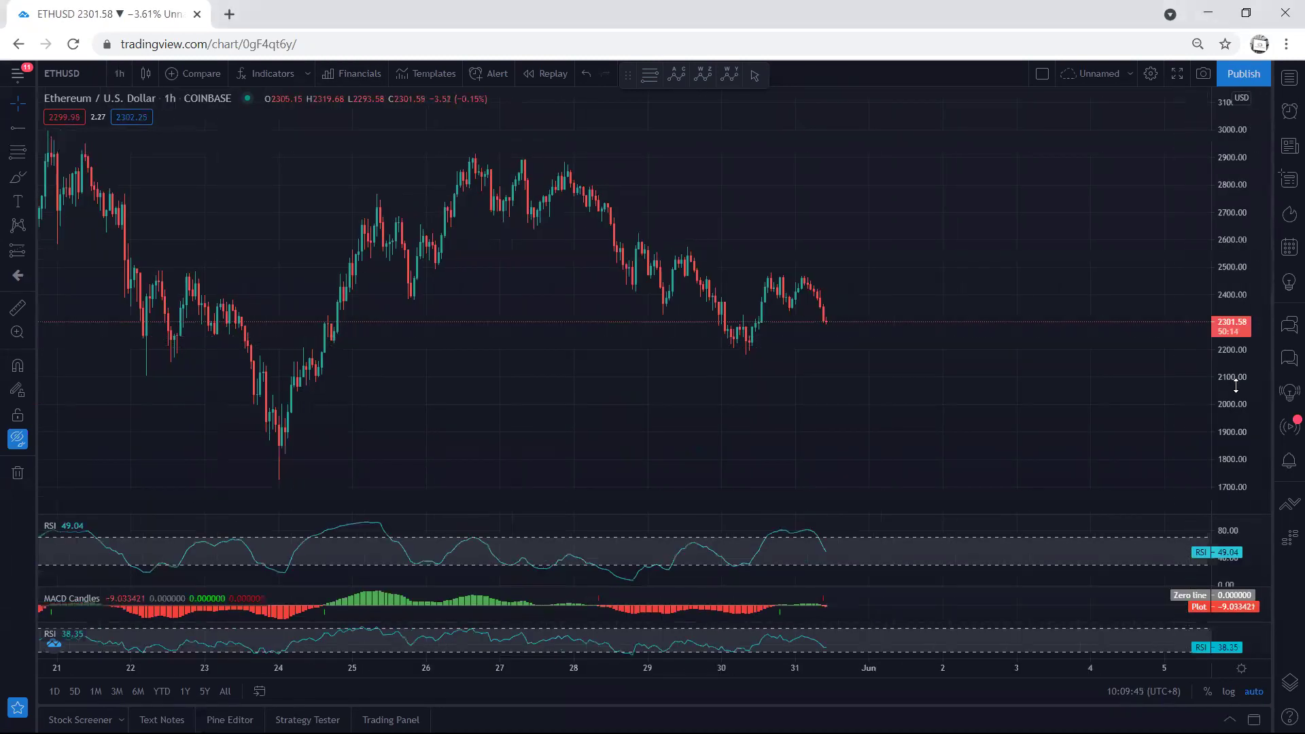
Show the chart's hidden drawings so the 2550 and 2465 price-level lines are displayed on the 1 hour chart.
drag(900, 405, 910, 437)
drag(1254, 427, 1242, 410)
drag(952, 410, 955, 463)
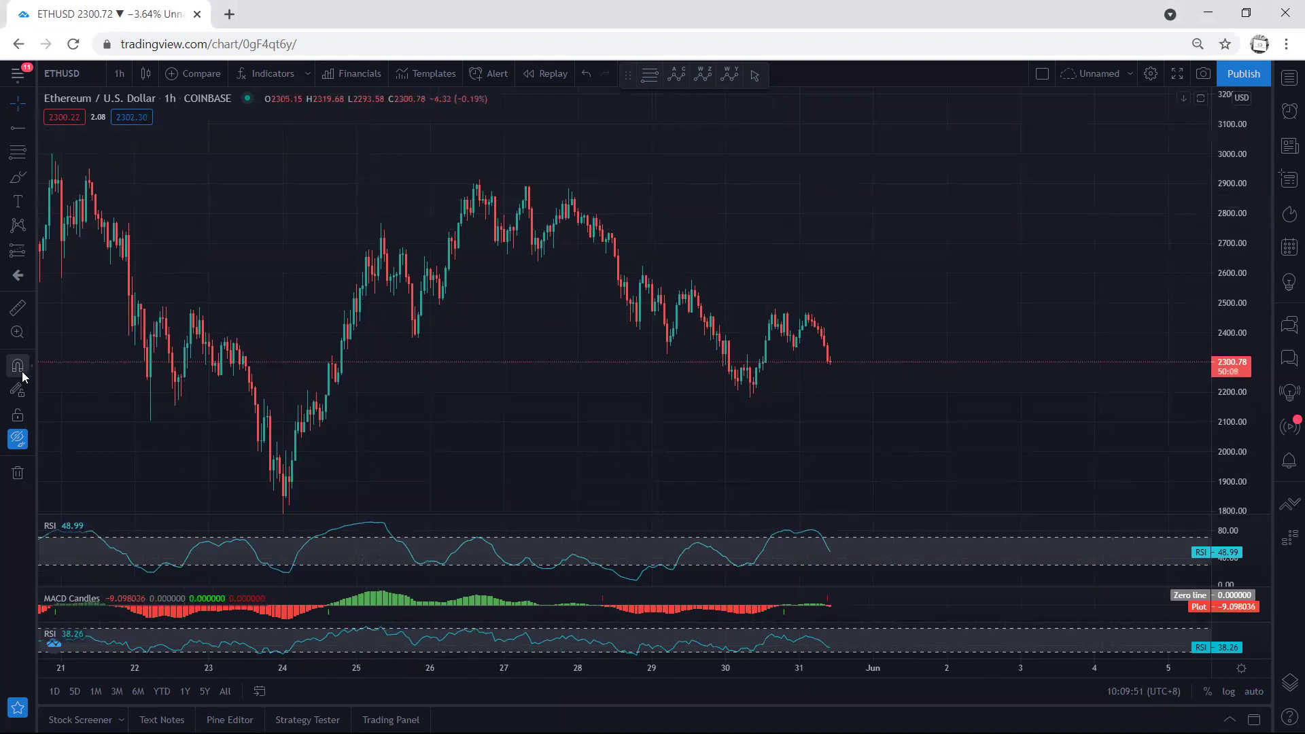
click(18, 439)
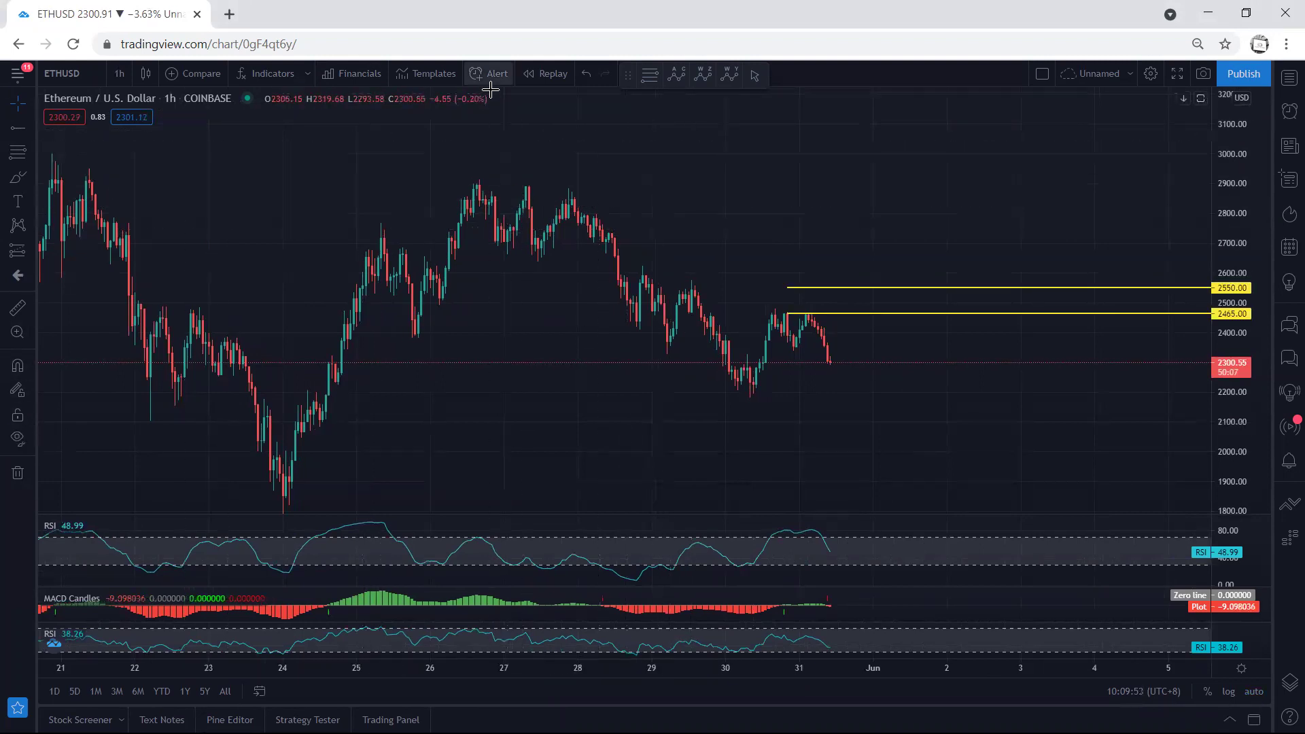
Outline the falling 29 to 30 May channel freehand, with a drop arrow towards 2200 and a flat line under the 30 May lows.
drag(657, 270, 769, 314)
drag(640, 330, 719, 372)
drag(809, 316, 847, 378)
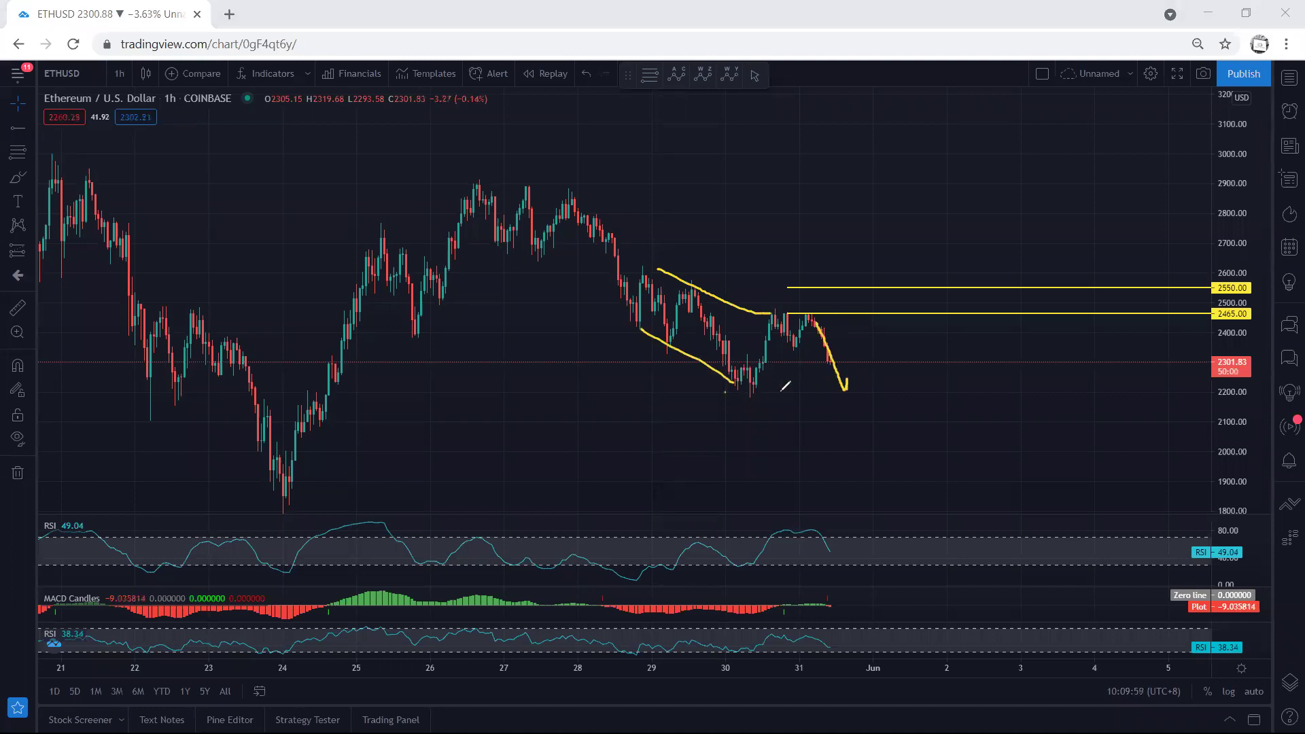
drag(724, 392, 781, 391)
Box the latest RSI and MACD section, sketch and circle a rebound towards 2500, and clear all freehand marks.
mouse_move(746, 534)
mouse_down()
mouse_move(745, 612)
mouse_move(855, 608)
mouse_move(747, 533)
mouse_up()
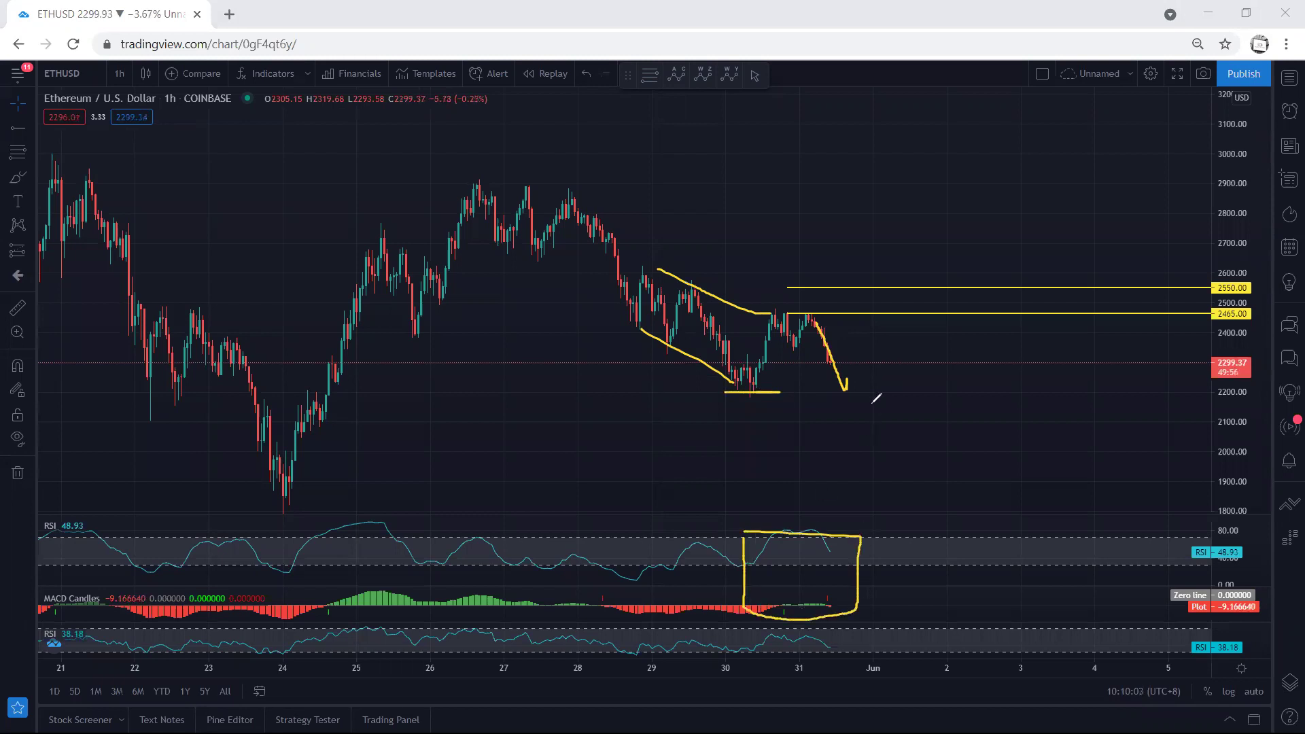
mouse_move(849, 411)
mouse_down()
mouse_move(906, 345)
mouse_move(904, 299)
mouse_move(929, 340)
mouse_move(843, 408)
mouse_move(860, 435)
mouse_up()
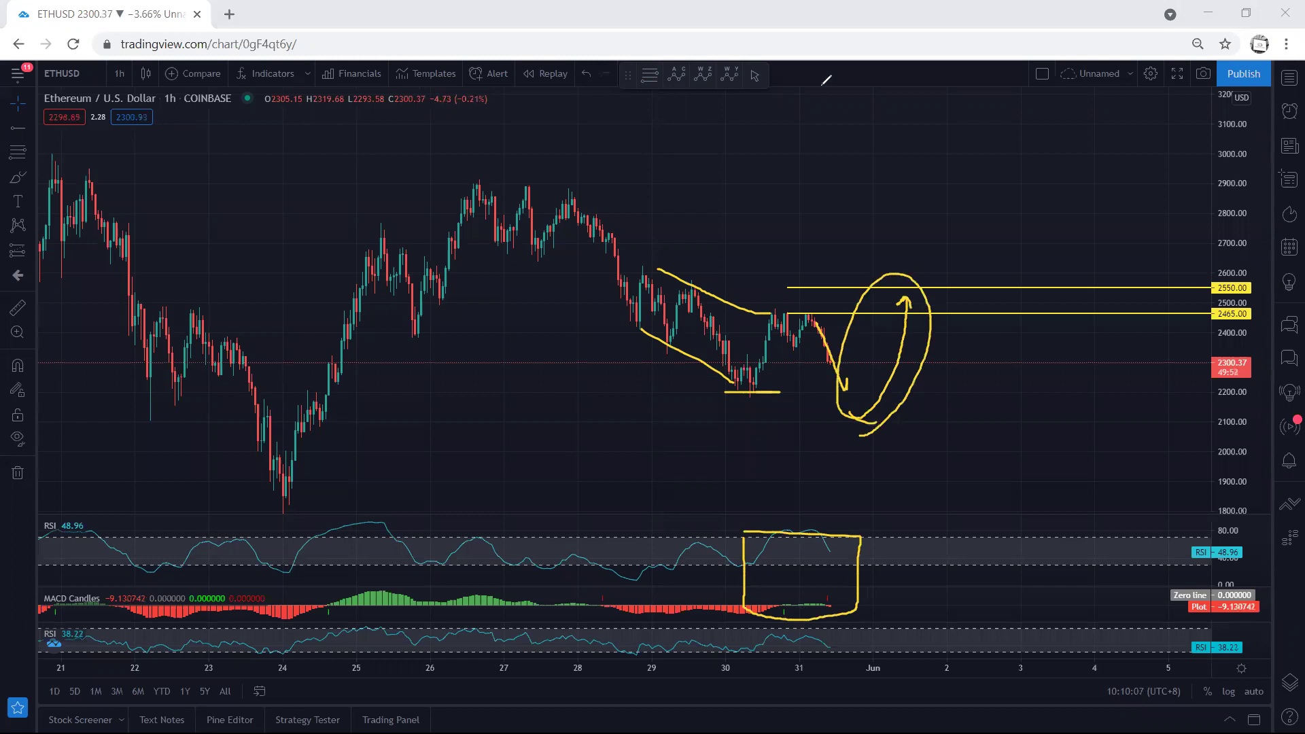
key(ctrl+shift+7)
Underline the 30 May lows and sketch a decline from the 31 May high to below 2200, then clear the strokes.
mouse_move(725, 398)
mouse_down()
mouse_move(750, 399)
mouse_move(725, 401)
mouse_up()
drag(814, 317, 859, 407)
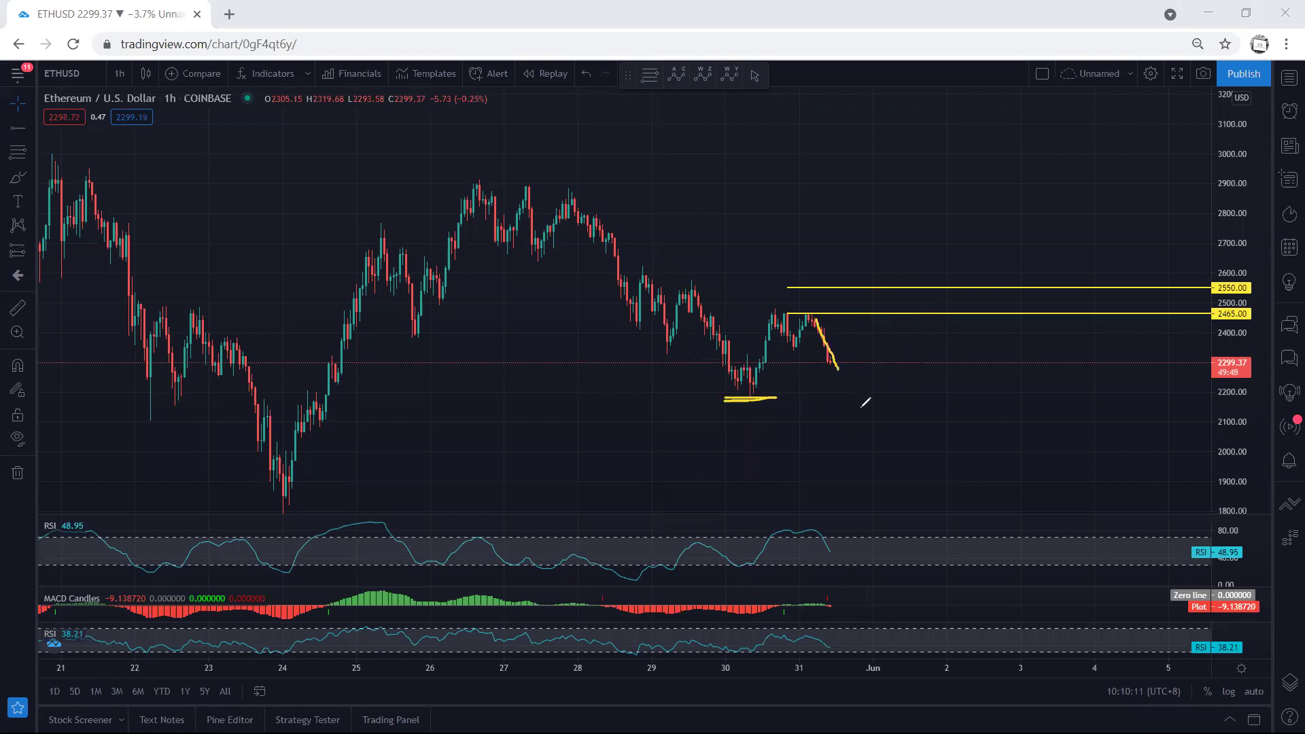
drag(717, 398, 761, 398)
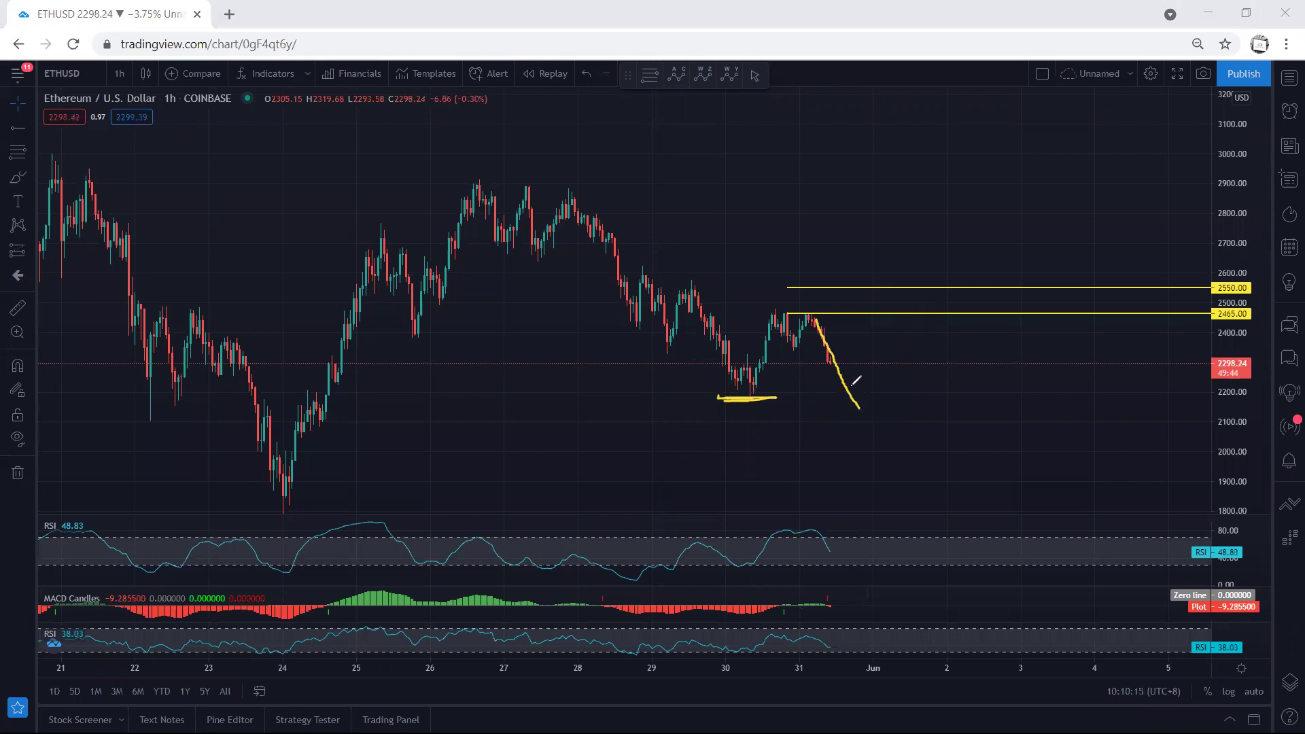
key(ctrl+shift+7)
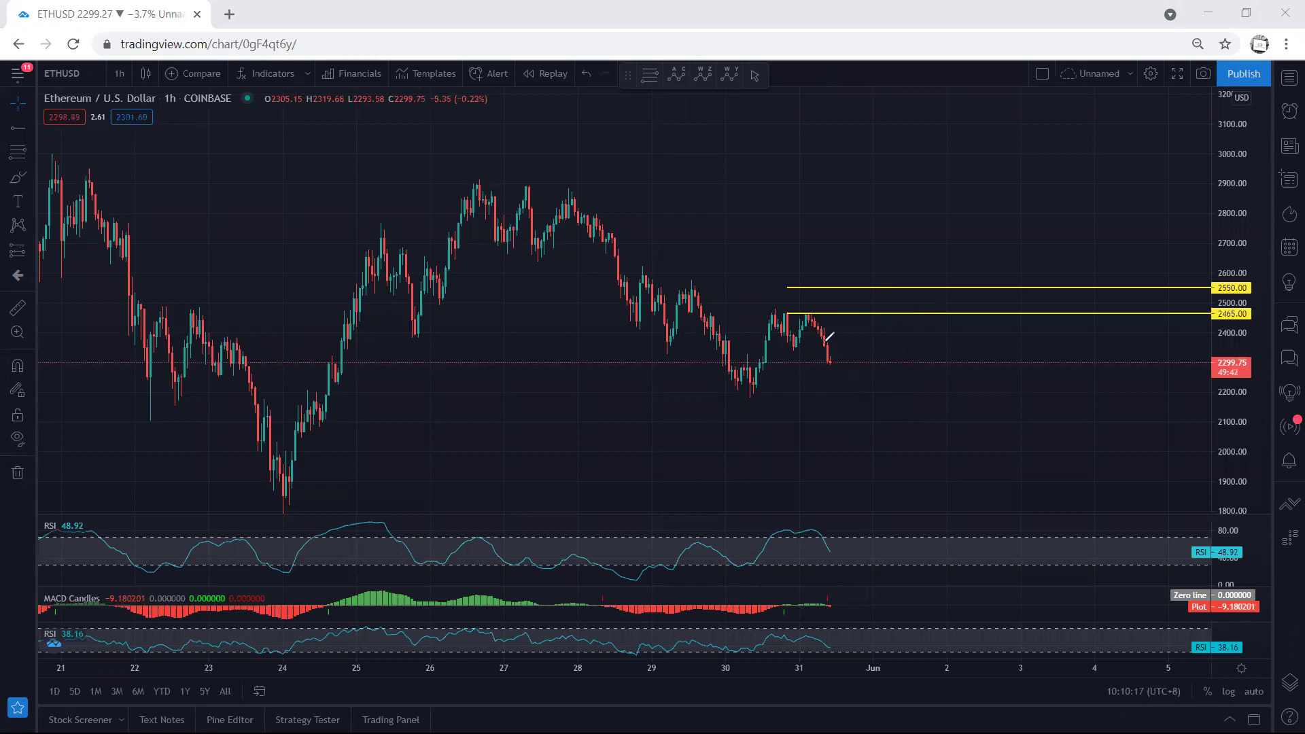
Mark the 31 May highs and lows and the preceding rise, sketch a rally towards 2500 and a drop below 2200, and clear the marks.
mouse_move(780, 310)
mouse_down()
mouse_move(813, 311)
mouse_move(828, 367)
mouse_up()
drag(768, 314, 747, 390)
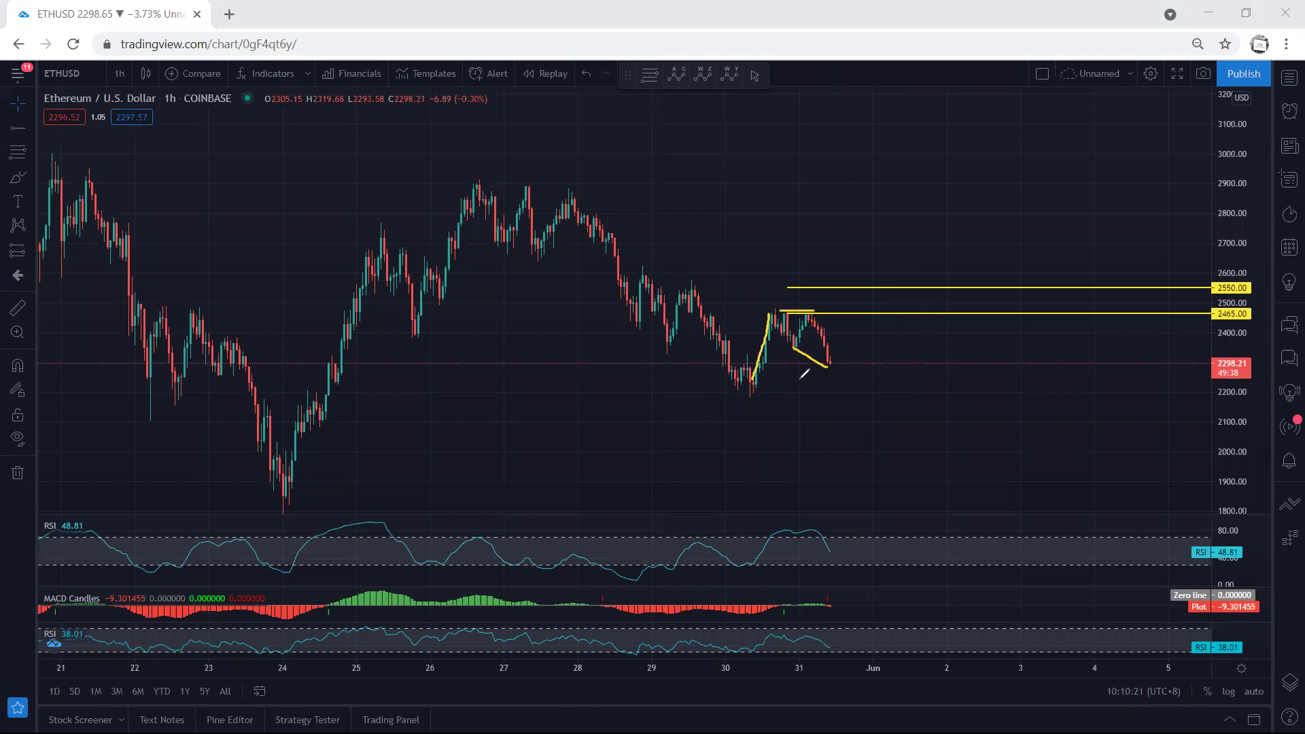
drag(827, 367, 865, 288)
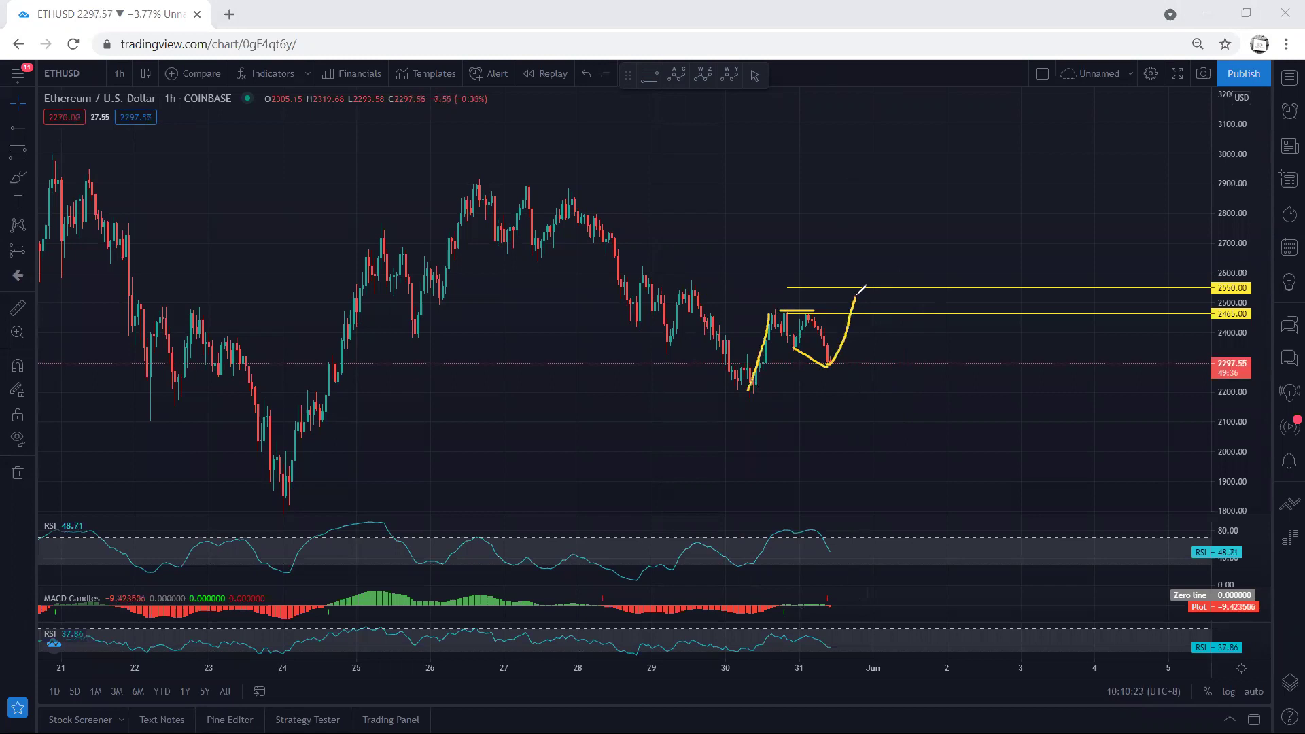
mouse_move(769, 311)
mouse_down()
mouse_move(819, 310)
mouse_move(887, 389)
mouse_move(887, 410)
mouse_up()
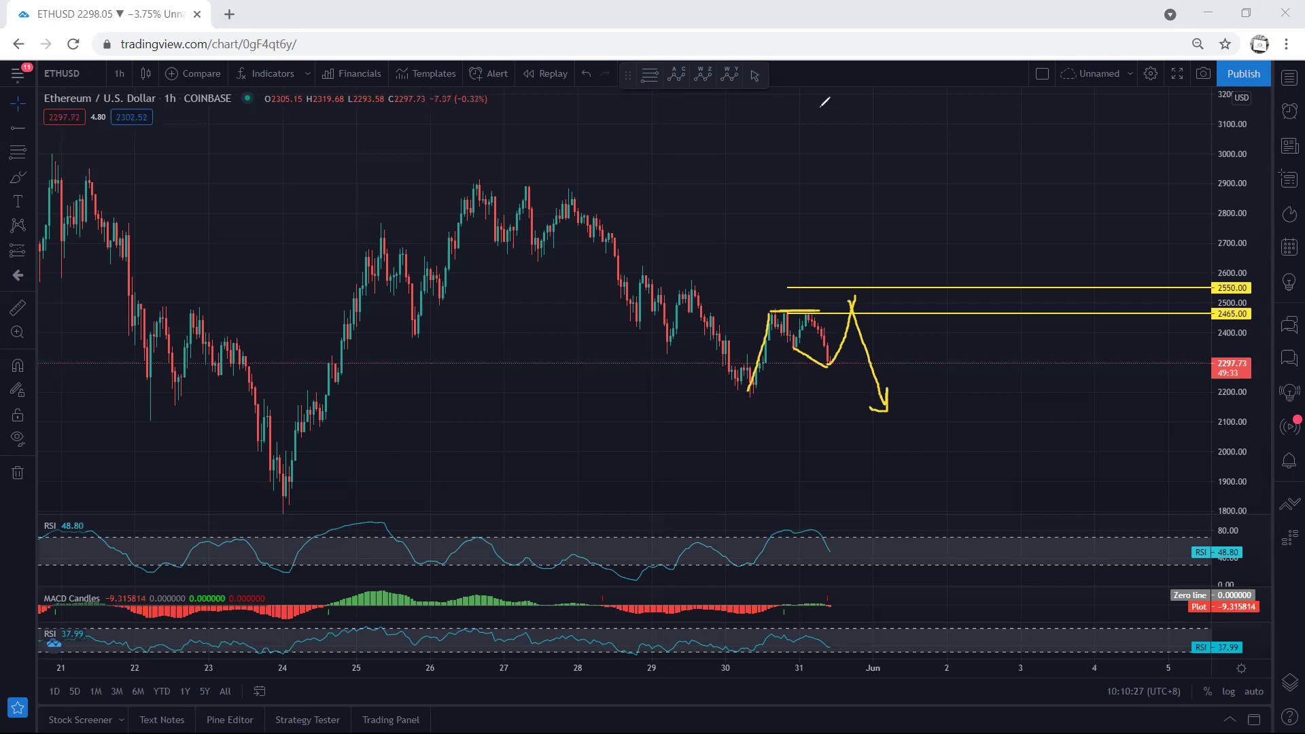
key(Delete)
key(Escape)
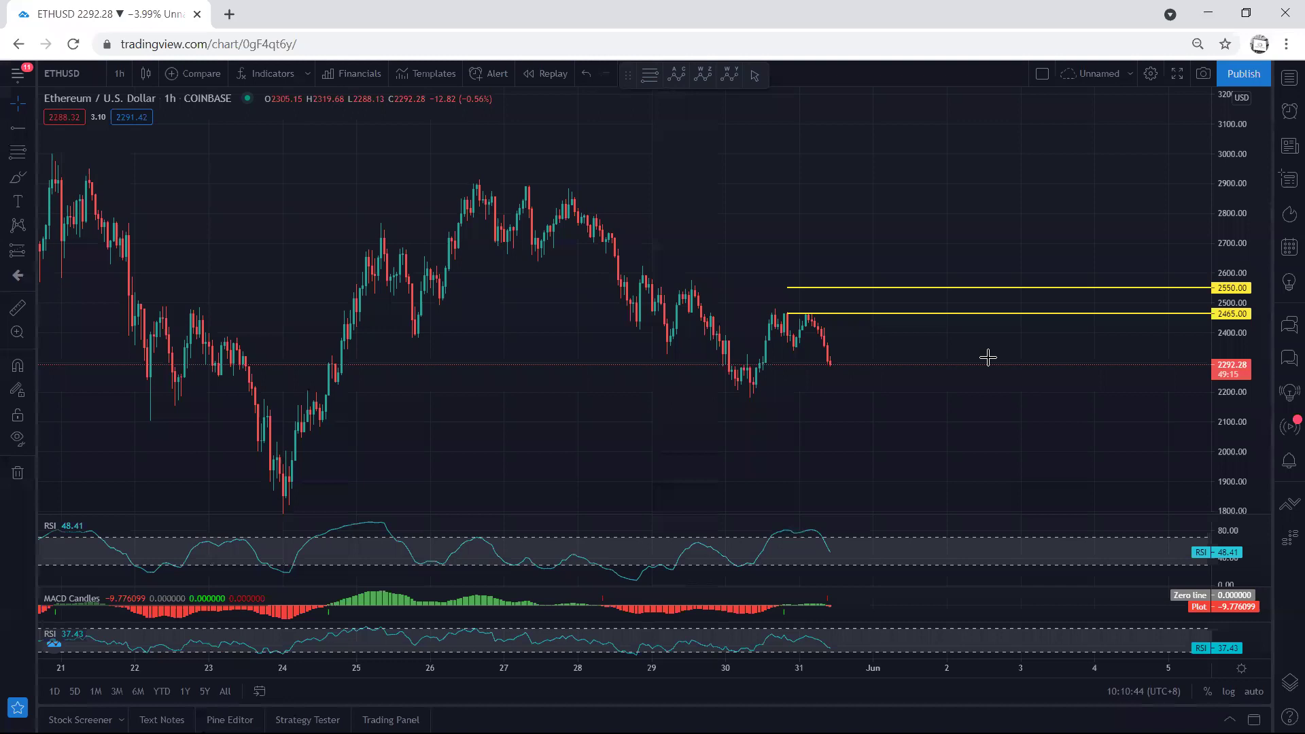
Enlarge the recent price action, circle the area beside the latest candle freehand, and remove the circle.
drag(988, 356, 965, 356)
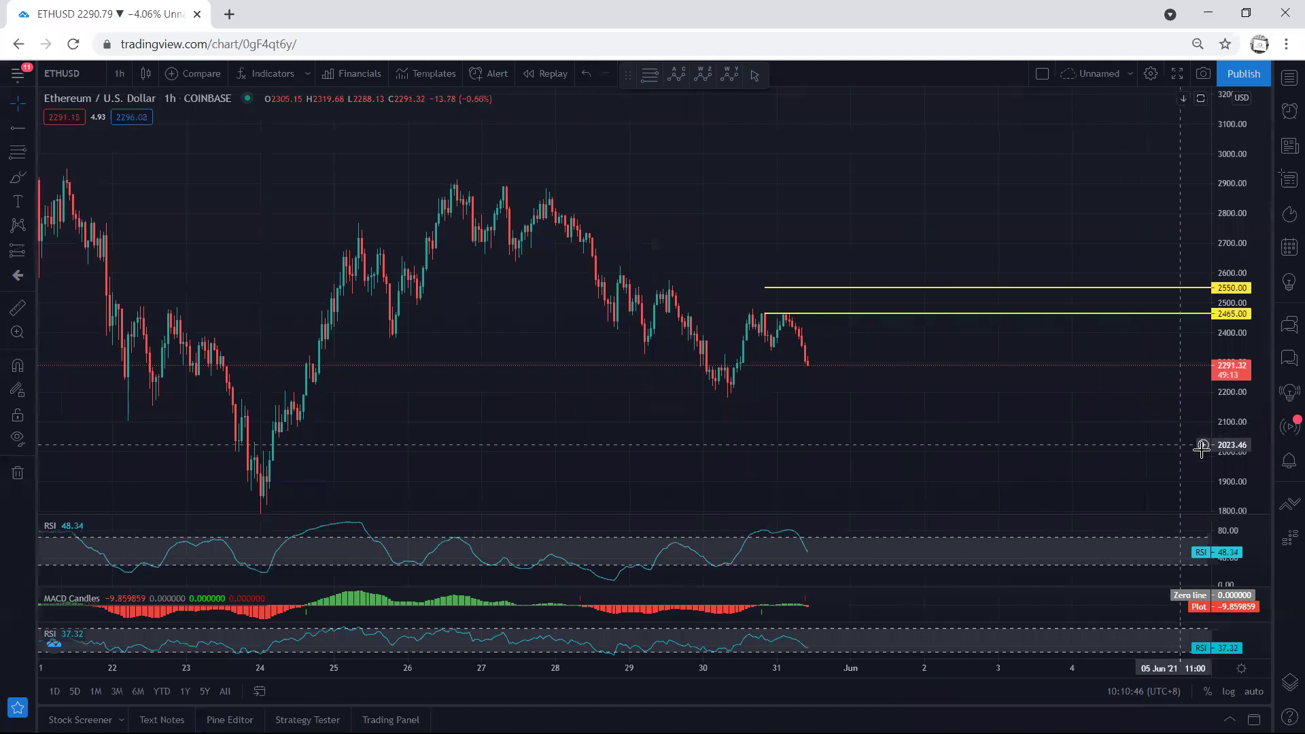
drag(1232, 446, 1230, 406)
scroll(1051, 441, up, 1)
drag(898, 445, 889, 449)
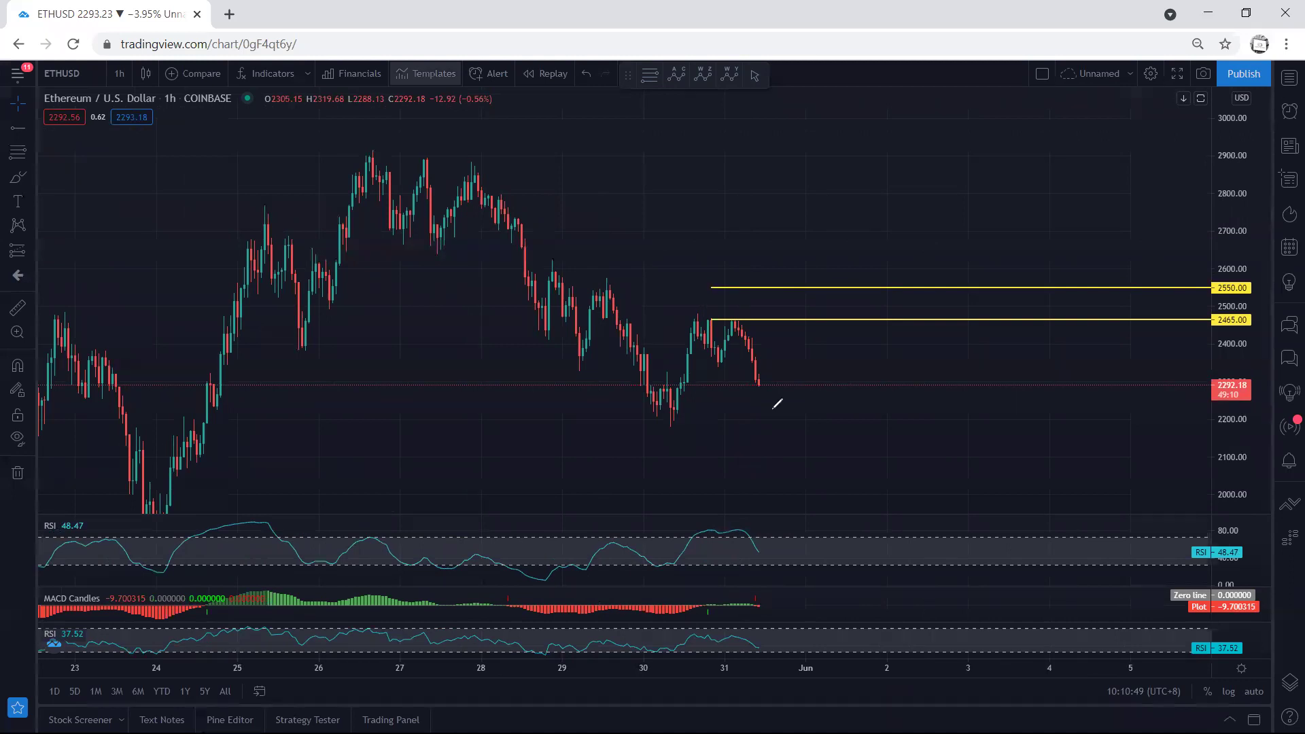
drag(764, 386, 759, 384)
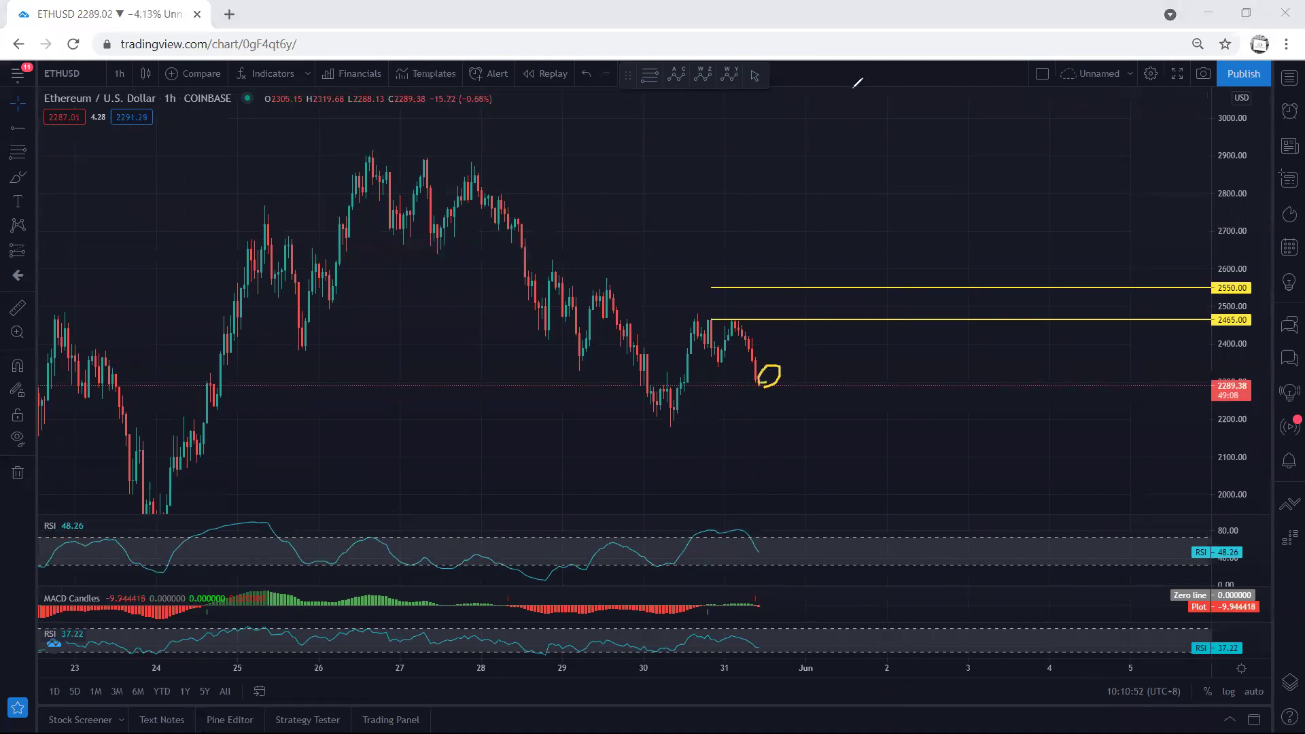
key(ctrl+z)
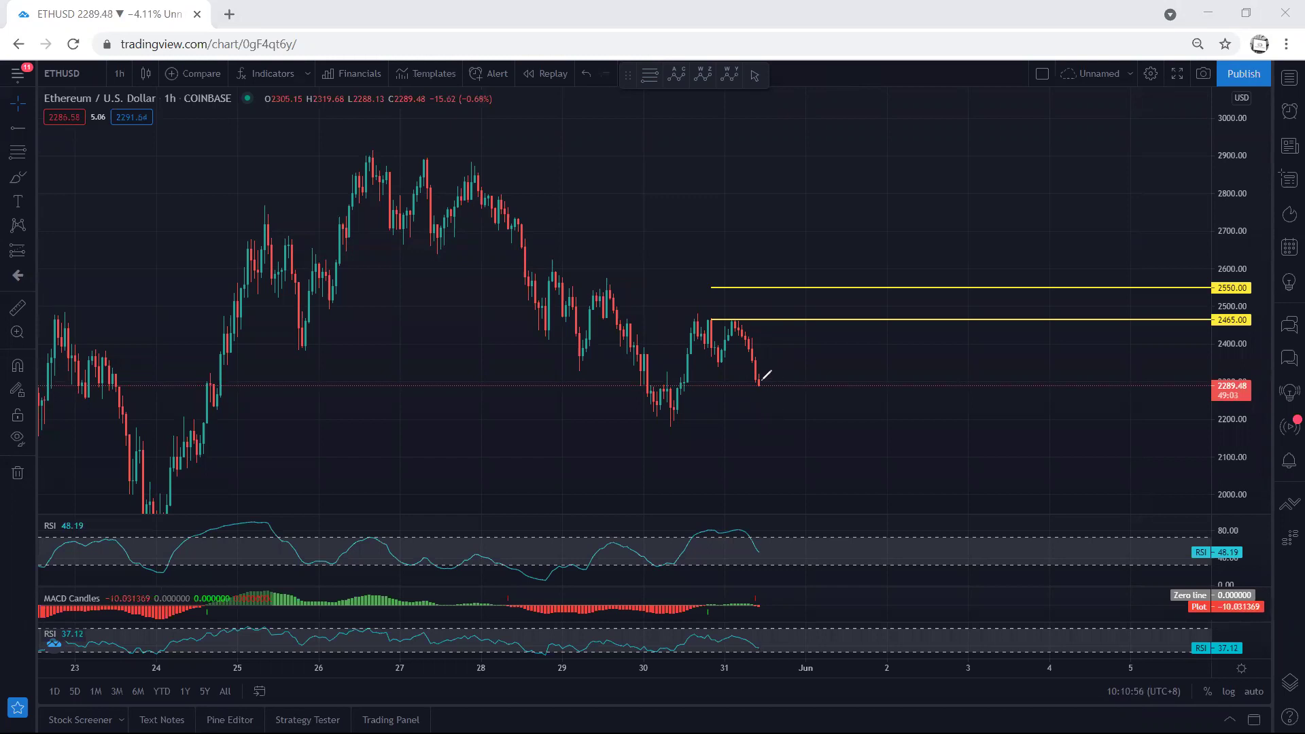
Sketch and circle a small consolidation near 2300 with a drop arrow to 2200, mark the 2465 highs, and clear the strokes.
mouse_move(759, 384)
mouse_down()
mouse_move(788, 360)
mouse_move(764, 386)
mouse_move(788, 367)
mouse_move(813, 422)
mouse_up()
mouse_move(813, 408)
mouse_down()
mouse_move(814, 422)
mouse_move(797, 422)
mouse_up()
drag(838, 352, 803, 366)
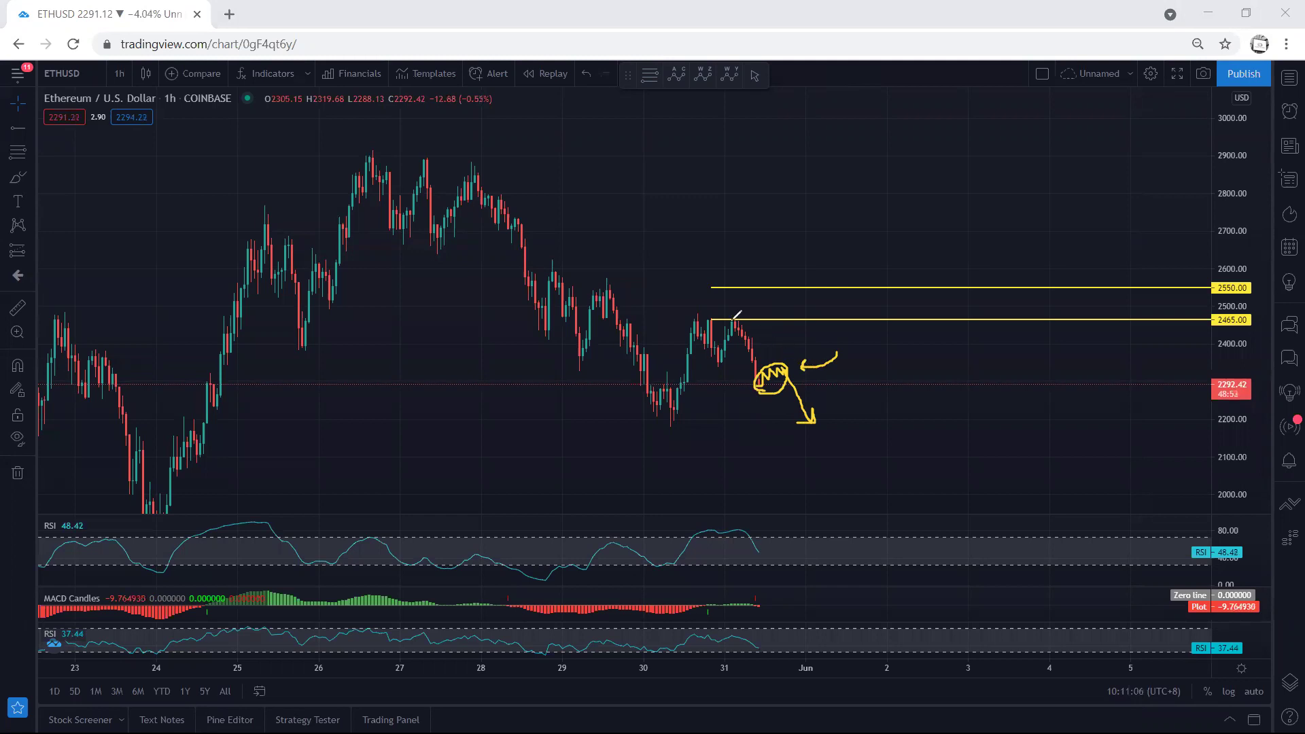
drag(712, 316, 747, 315)
key(e)
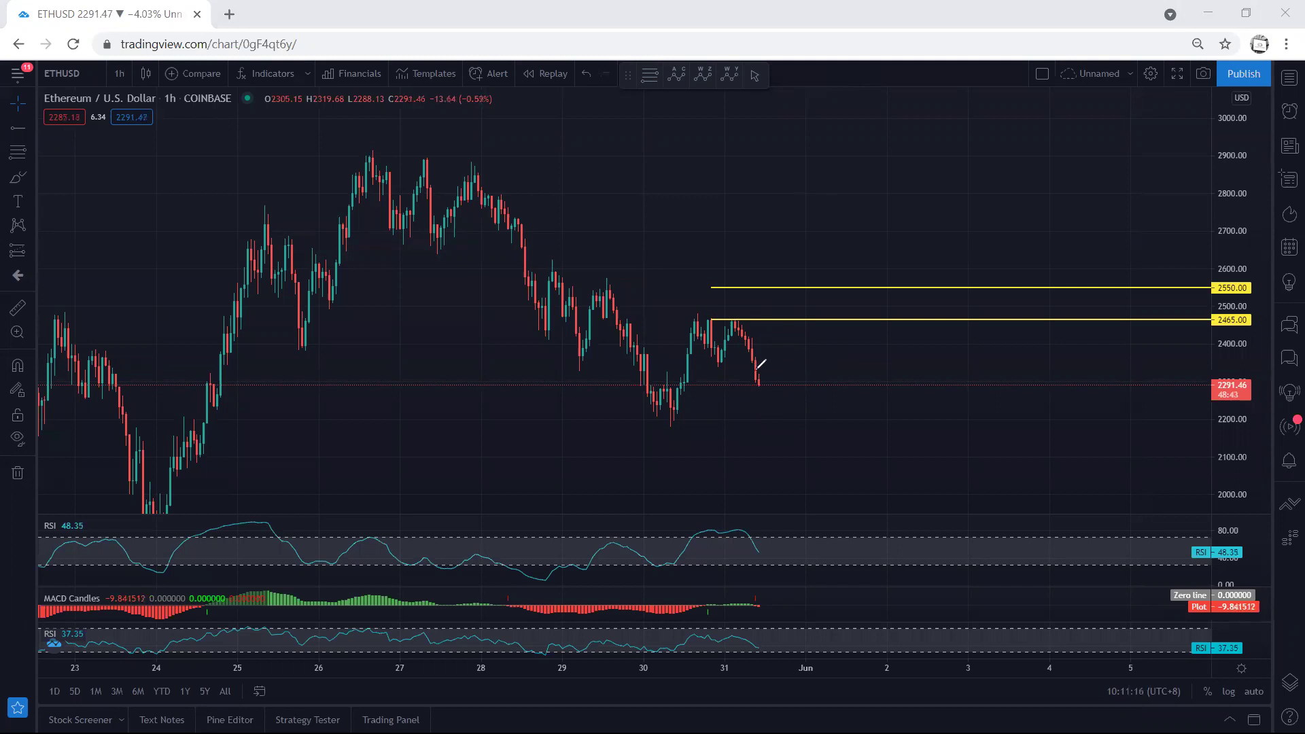
Sketch a drop arrow from the latest candle towards 2200, clear it, and draw a short stroke up from the current price.
drag(755, 371, 763, 420)
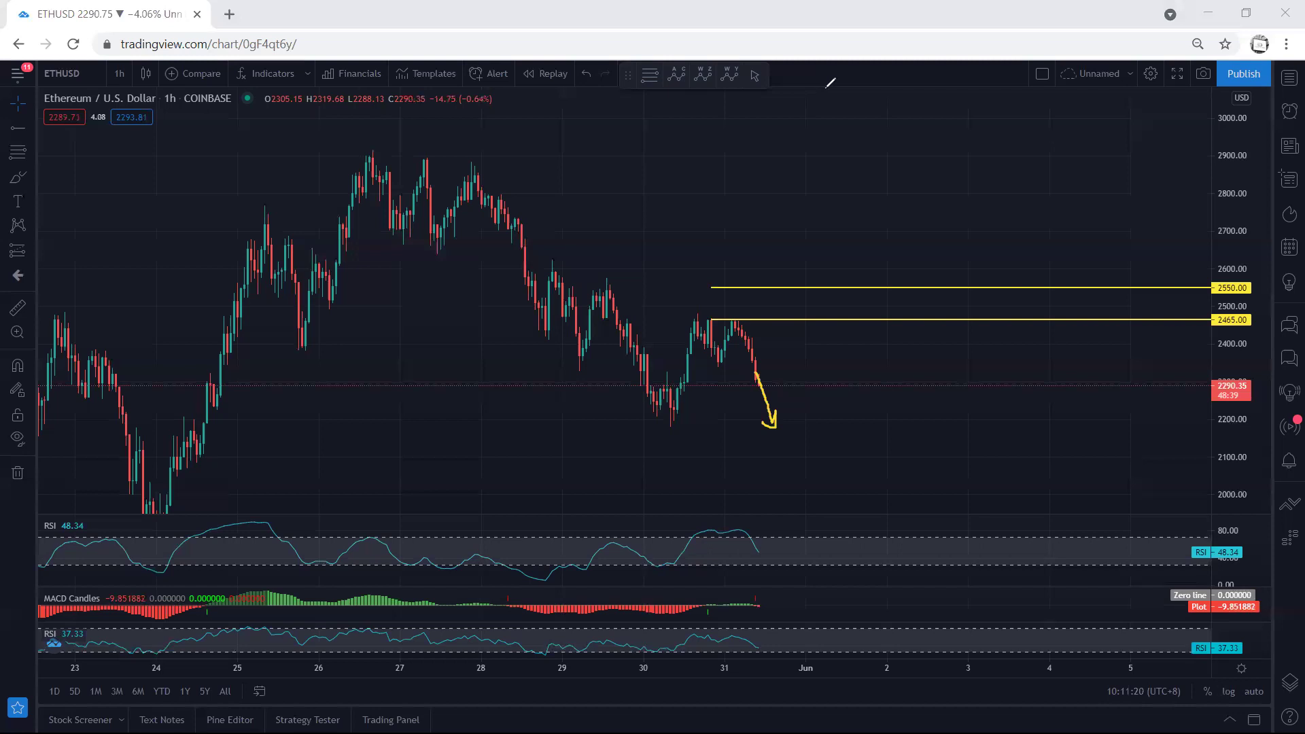
key(ctrl+z)
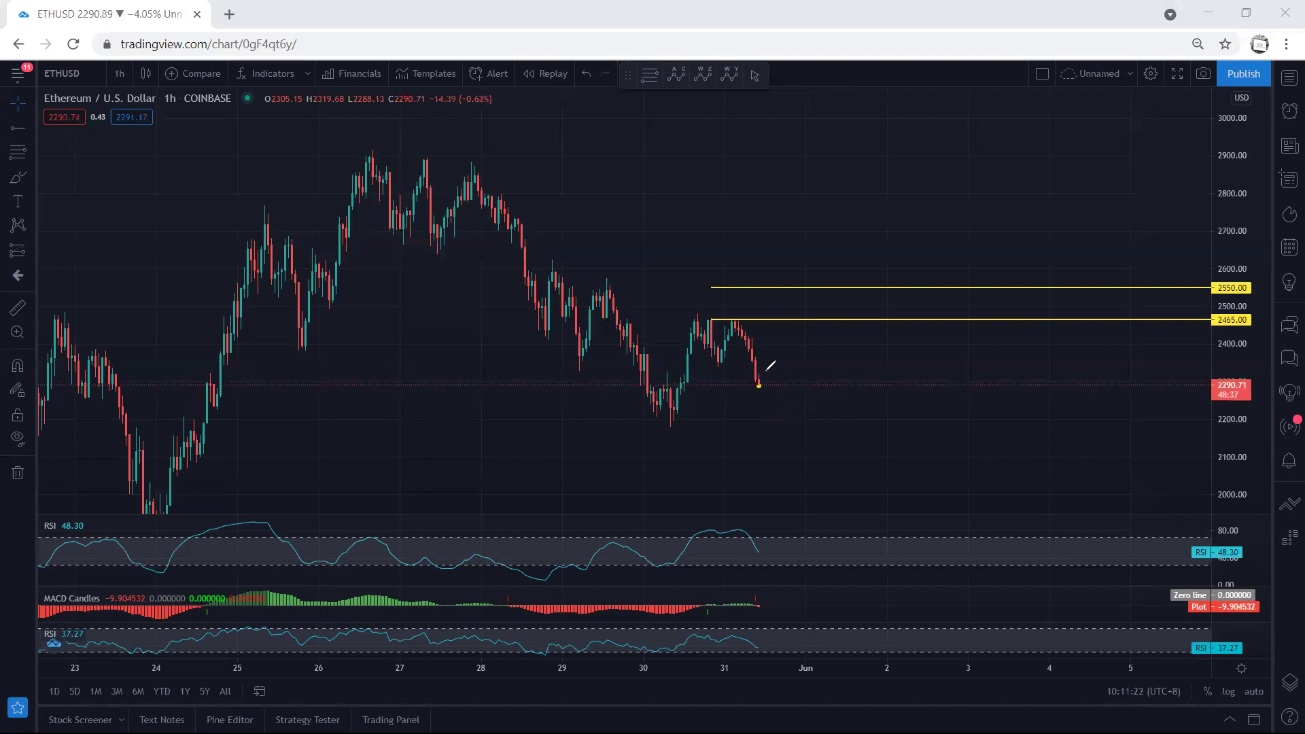
mouse_move(759, 385)
mouse_down()
mouse_move(785, 359)
mouse_move(813, 408)
mouse_move(799, 416)
mouse_move(795, 364)
mouse_move(764, 357)
mouse_up()
Bracket the 30 May lows with an arrow tracing the decline into them, underline the latest low near 2300, and clear the marks.
mouse_move(673, 312)
mouse_down()
mouse_move(646, 402)
mouse_move(662, 425)
mouse_up()
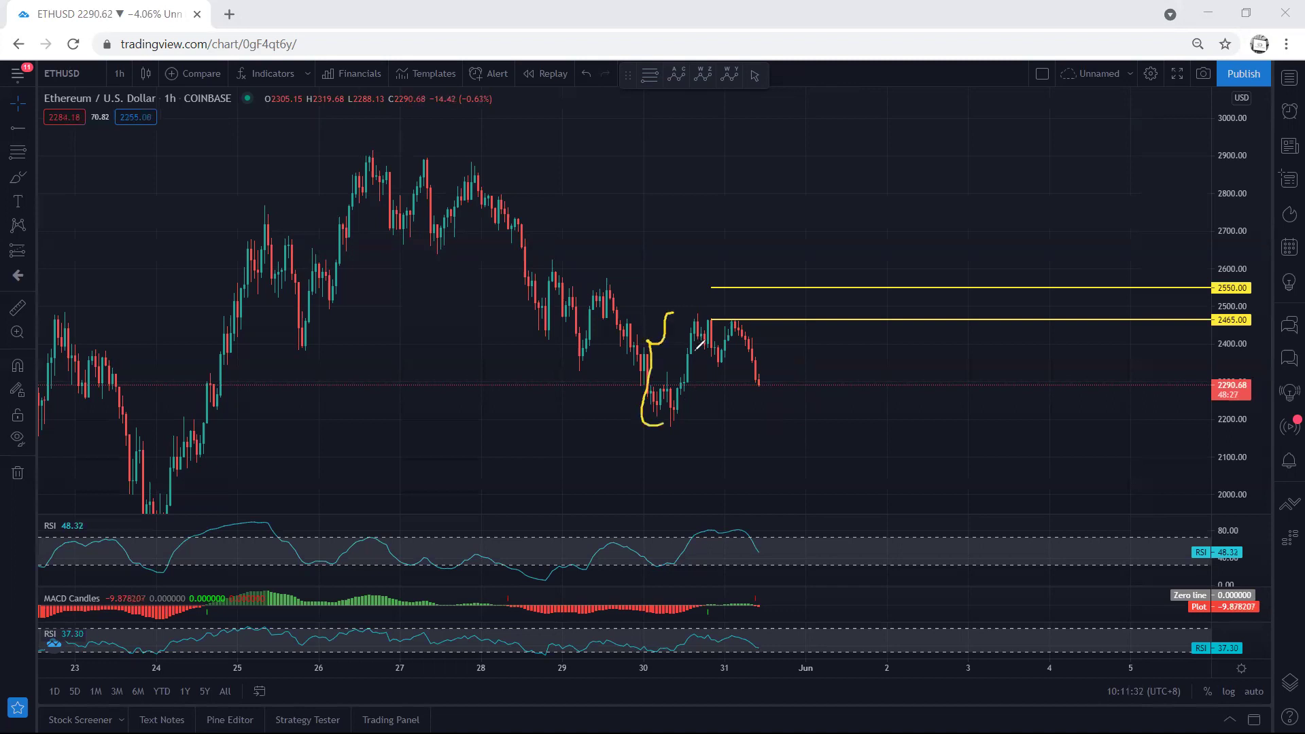
drag(750, 385, 786, 385)
drag(616, 286, 668, 342)
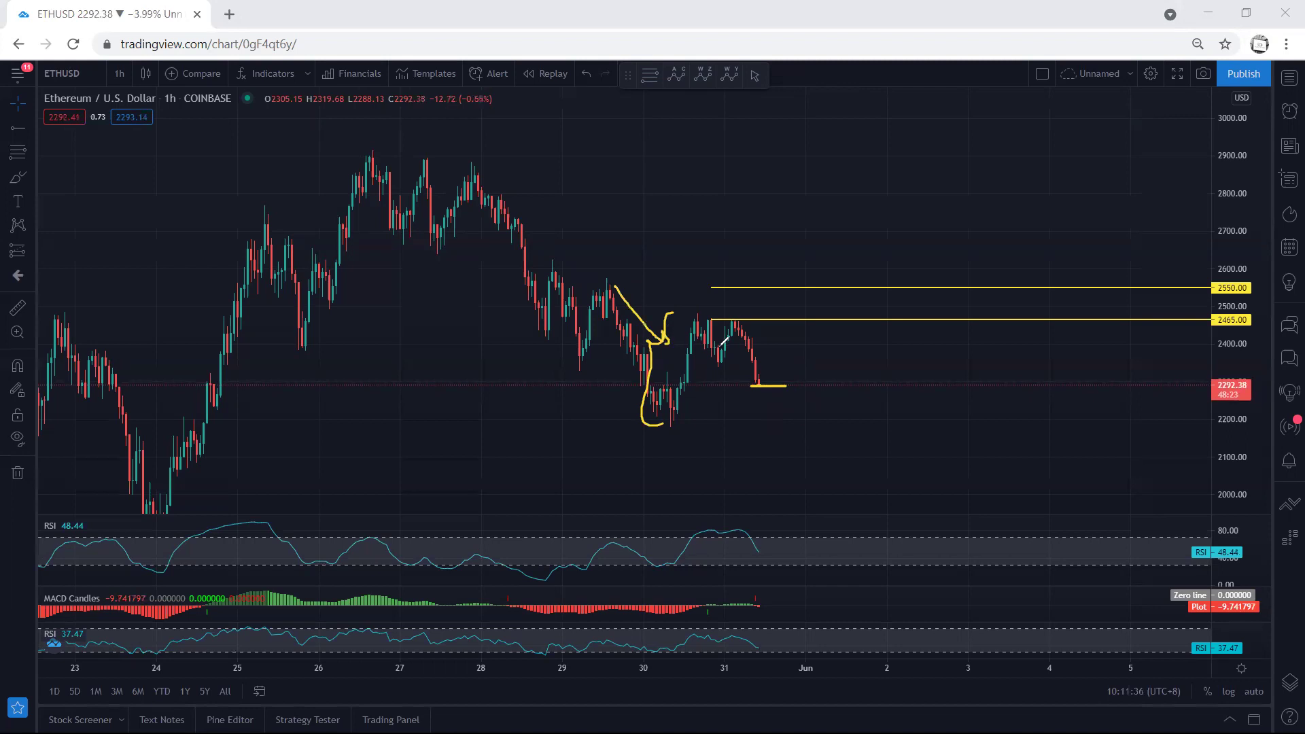
key(ctrl+shift+7)
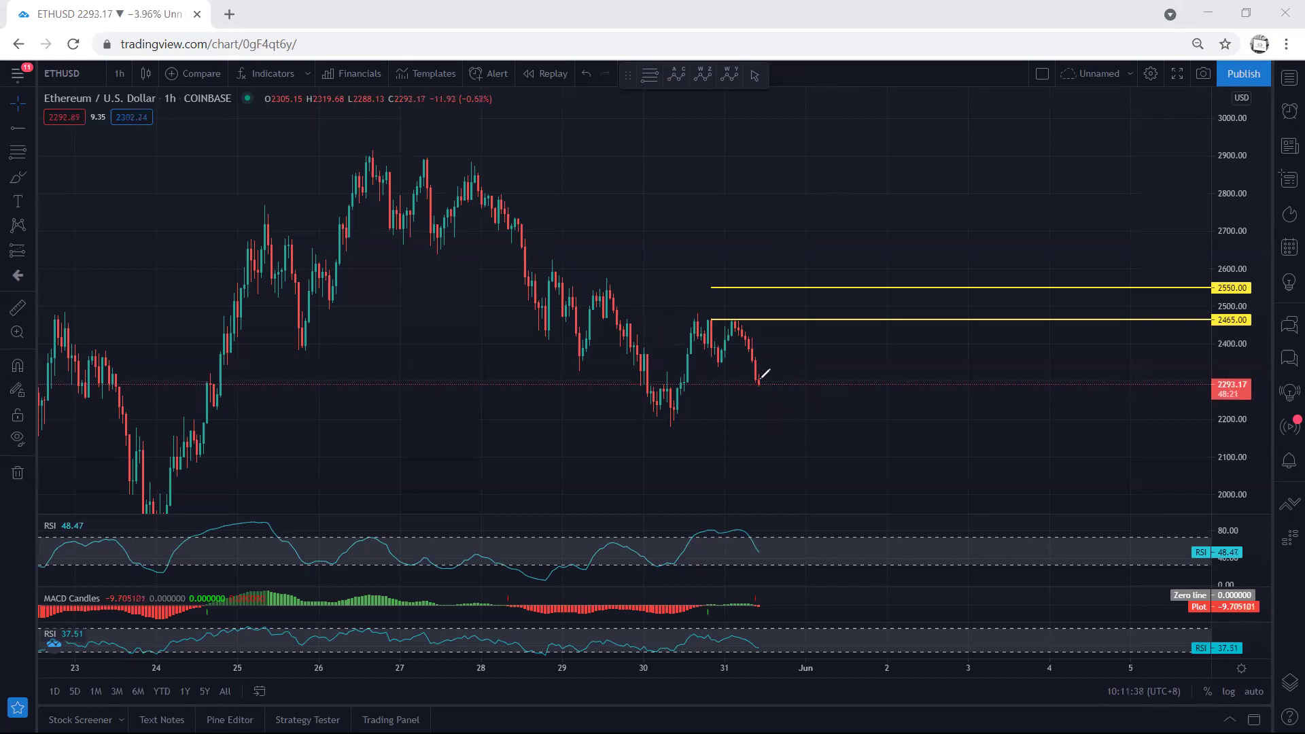
Underline the 30 May low, sketch a stepped rise from the latest candle to 2465, mark the highs there, and clear the strokes.
drag(651, 426, 687, 428)
mouse_move(760, 385)
mouse_down()
mouse_move(768, 360)
mouse_move(787, 363)
mouse_move(790, 314)
mouse_up()
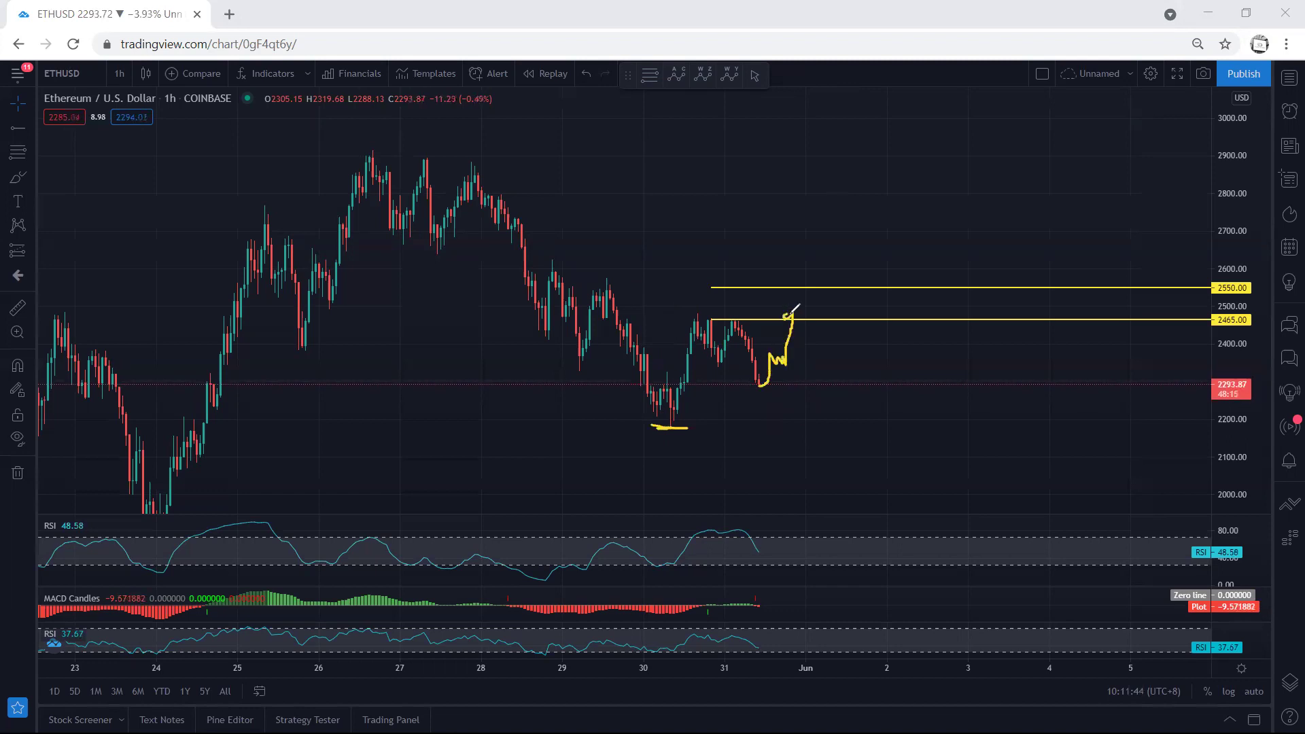
drag(692, 320, 755, 319)
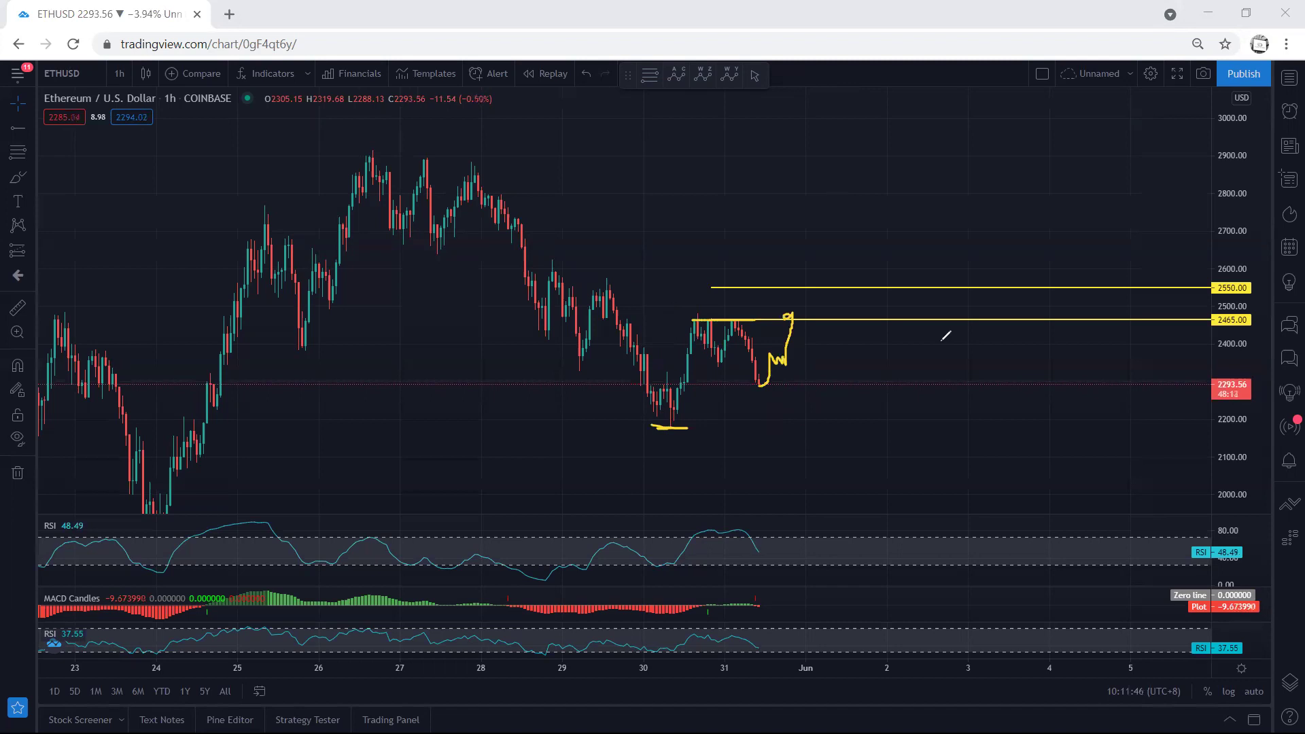
key(e)
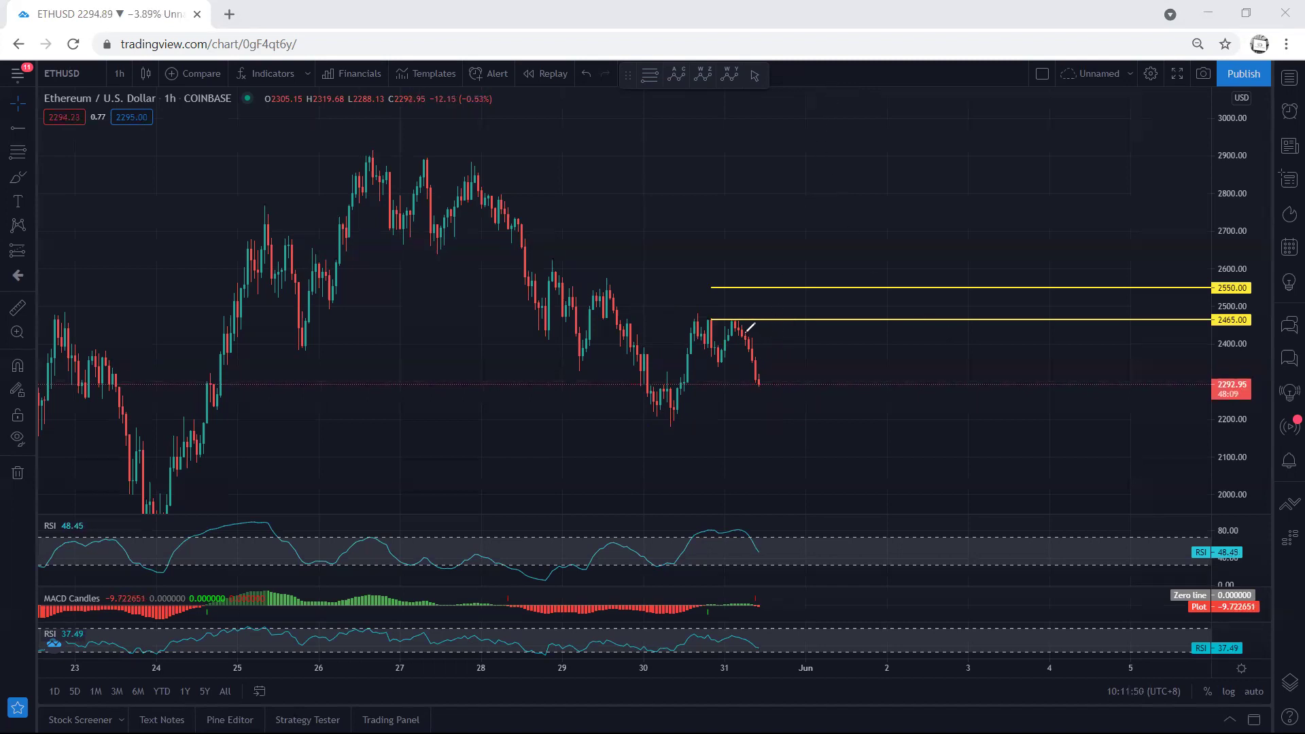
Trace the latest decline, underline the 30 May lows, and outline the 29 to 30 May falling channel above and below the price.
mouse_move(761, 382)
mouse_down()
mouse_move(780, 370)
mouse_move(758, 363)
mouse_move(771, 384)
mouse_up()
key(e)
drag(736, 323, 759, 382)
drag(644, 419, 700, 419)
drag(688, 315, 692, 318)
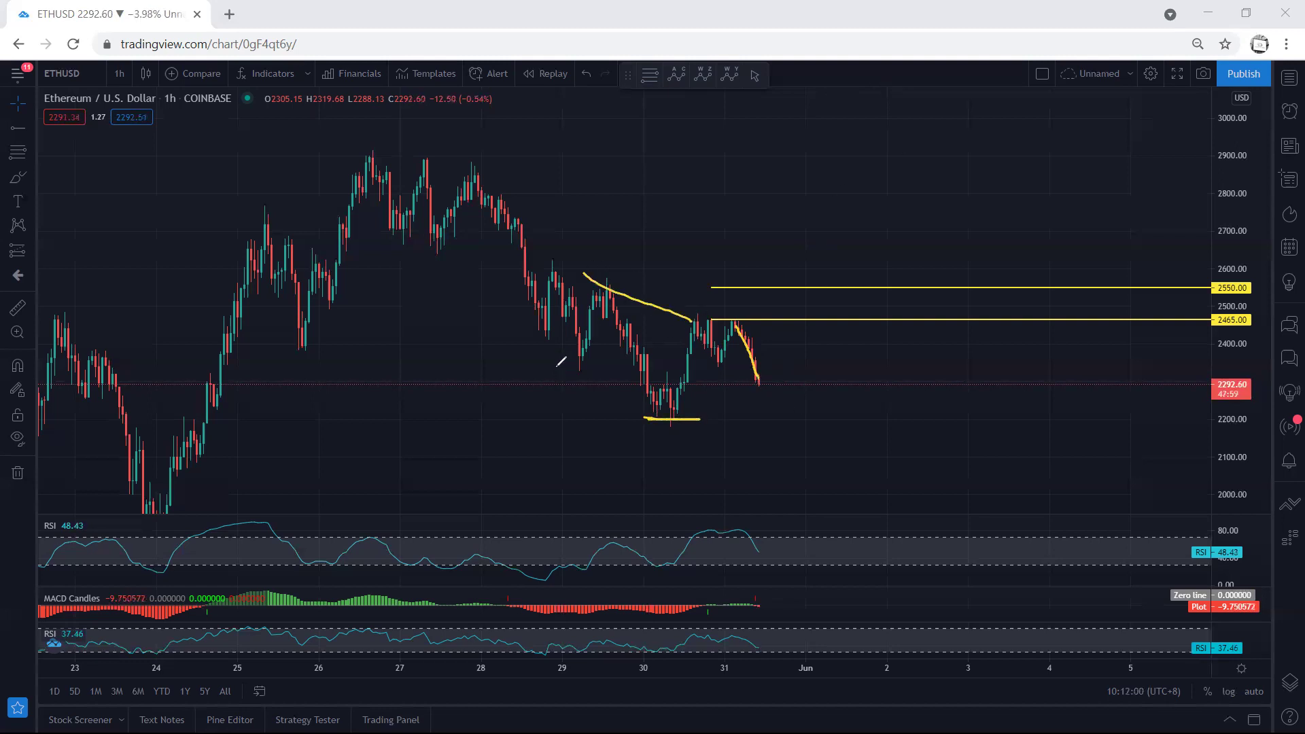
drag(551, 337, 657, 410)
Sketch a drop below 2200 and an outlined rebound to 2550 with a pointing arrow, underline the 30 May low, and clear everything.
drag(734, 322, 780, 437)
drag(656, 427, 721, 430)
mouse_move(788, 454)
mouse_down()
mouse_move(844, 344)
mouse_move(853, 287)
mouse_move(812, 334)
mouse_move(883, 273)
mouse_up()
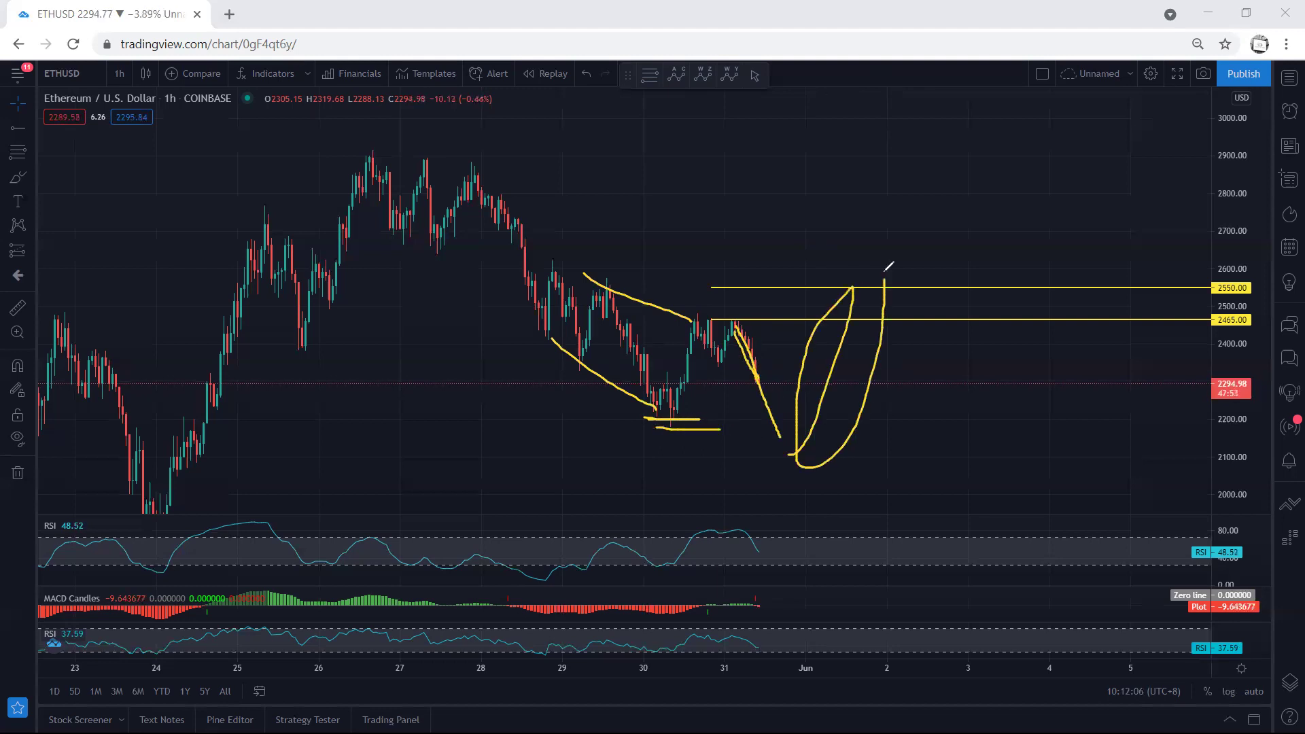
drag(972, 362, 931, 371)
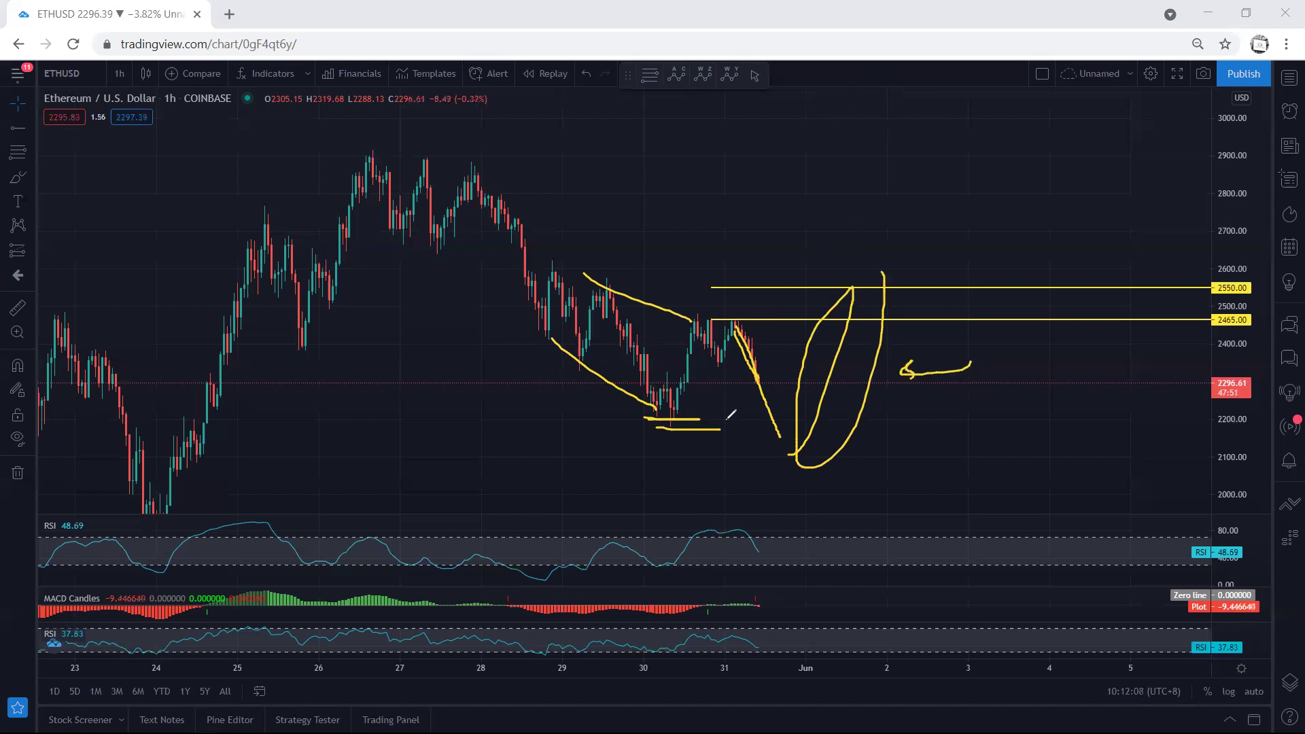
drag(656, 428, 643, 429)
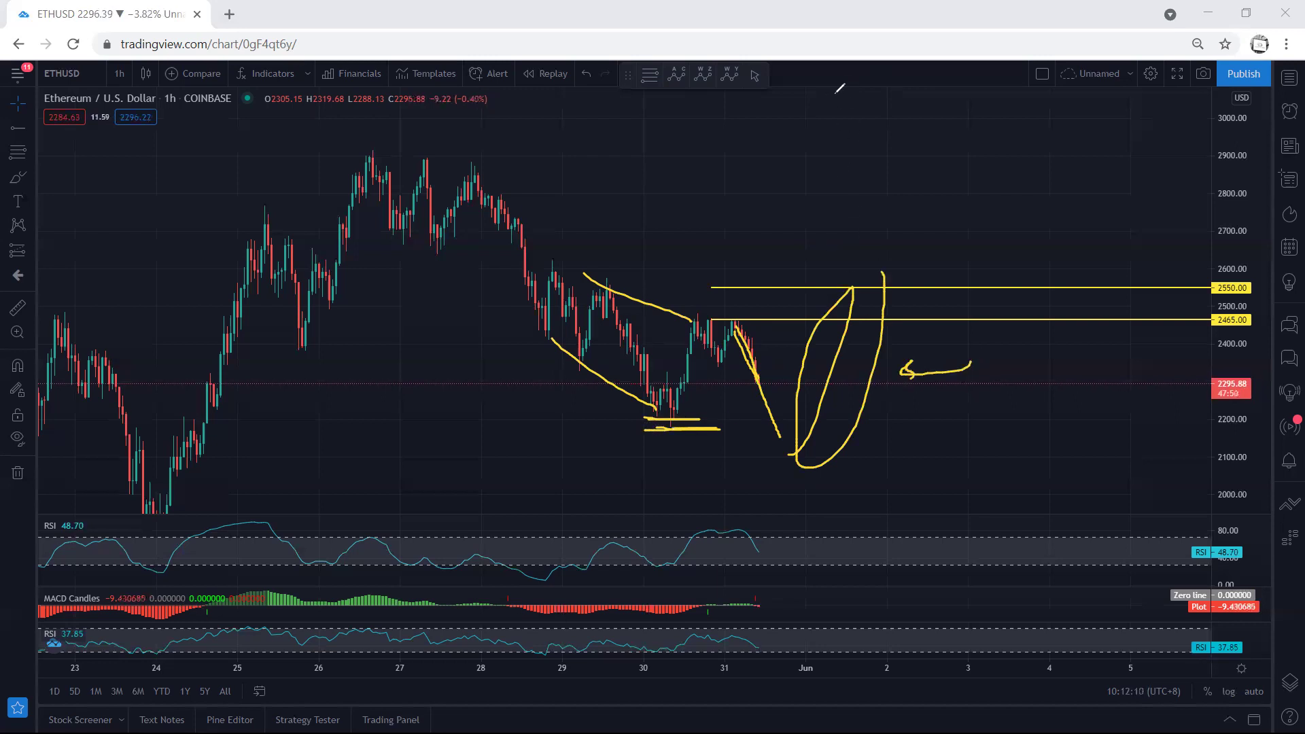
key(ctrl+shift+6)
Sketch a stepped rise from the latest candle to above 2550 and clear it, then underline the latest low and clear that line.
drag(758, 380, 807, 279)
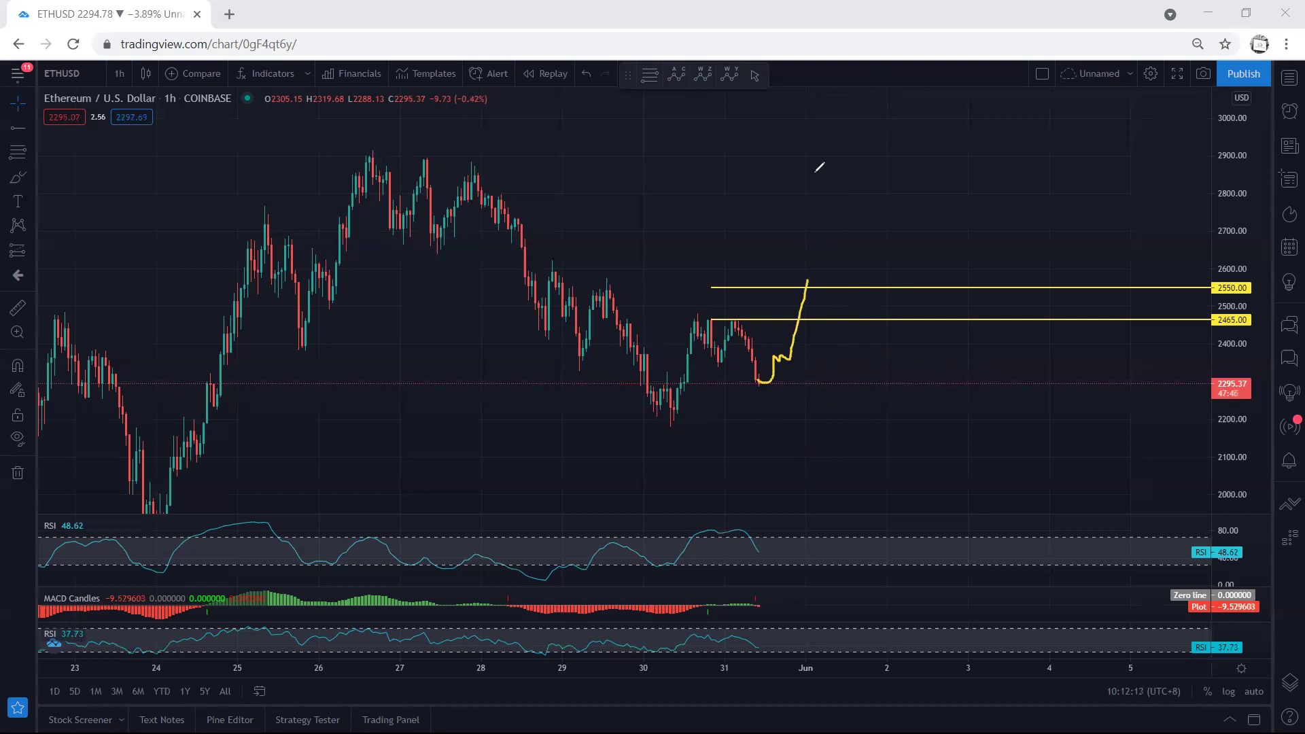
key(ctrl+z)
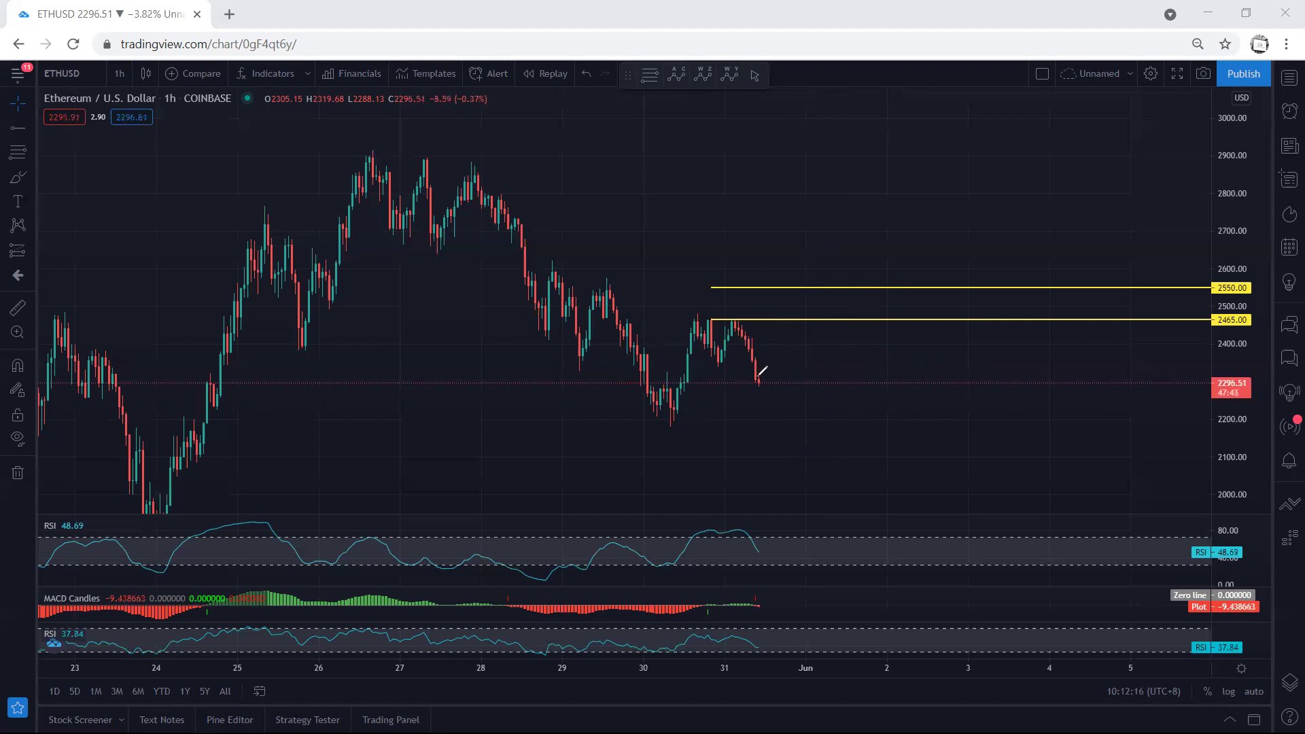
drag(743, 384, 775, 384)
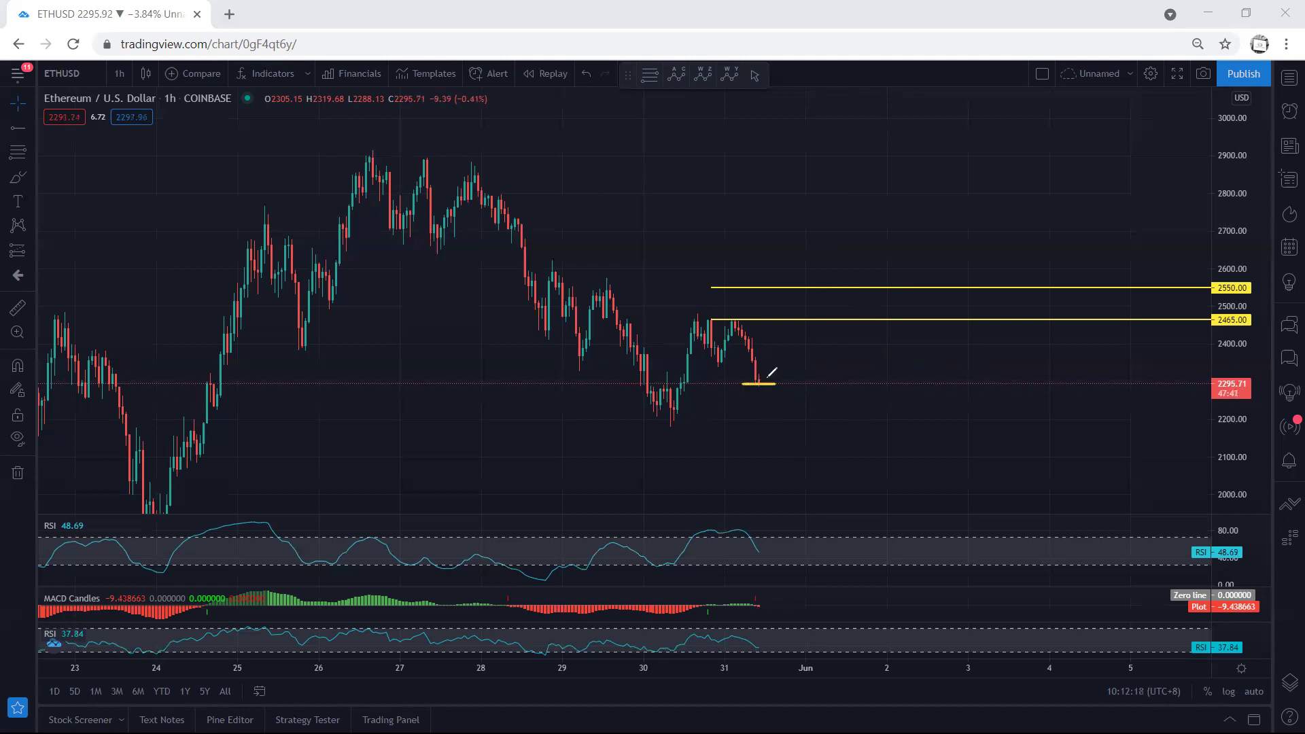
key(ctrl+z)
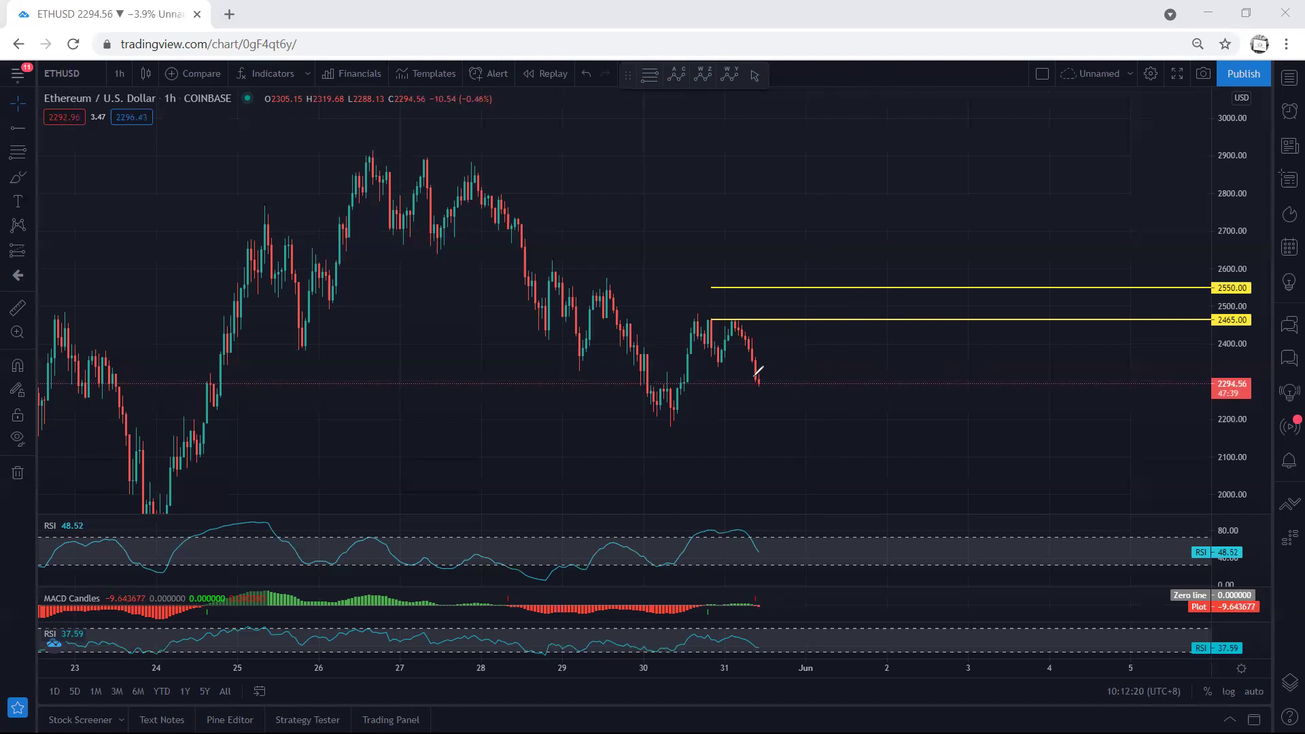
Outline the 31 May highs and lows, sketch a rebound past 2465, trace the rise from the 30 May low, and clear the strokes.
drag(754, 365, 775, 378)
drag(700, 318, 734, 320)
mouse_move(766, 369)
mouse_down()
mouse_move(786, 354)
mouse_move(787, 311)
mouse_up()
drag(721, 365, 741, 381)
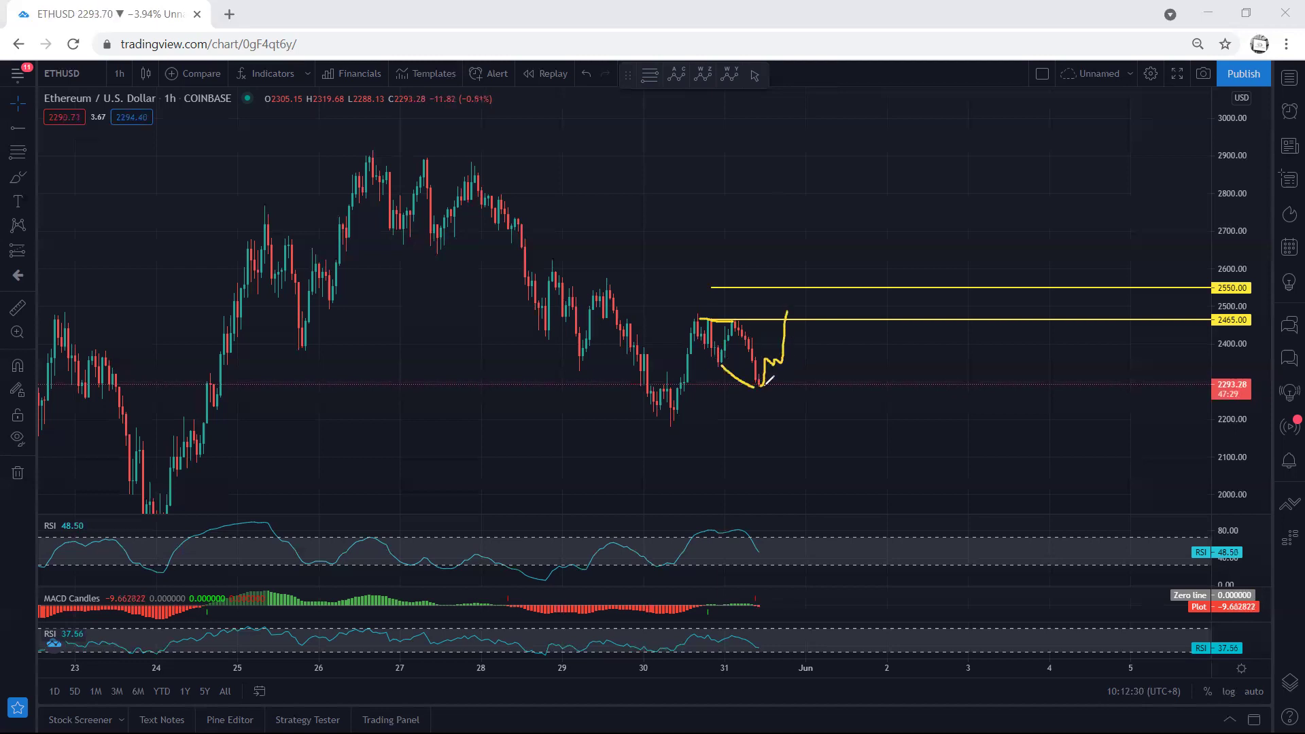
drag(664, 413, 697, 318)
key(Escape)
drag(606, 209, 613, 203)
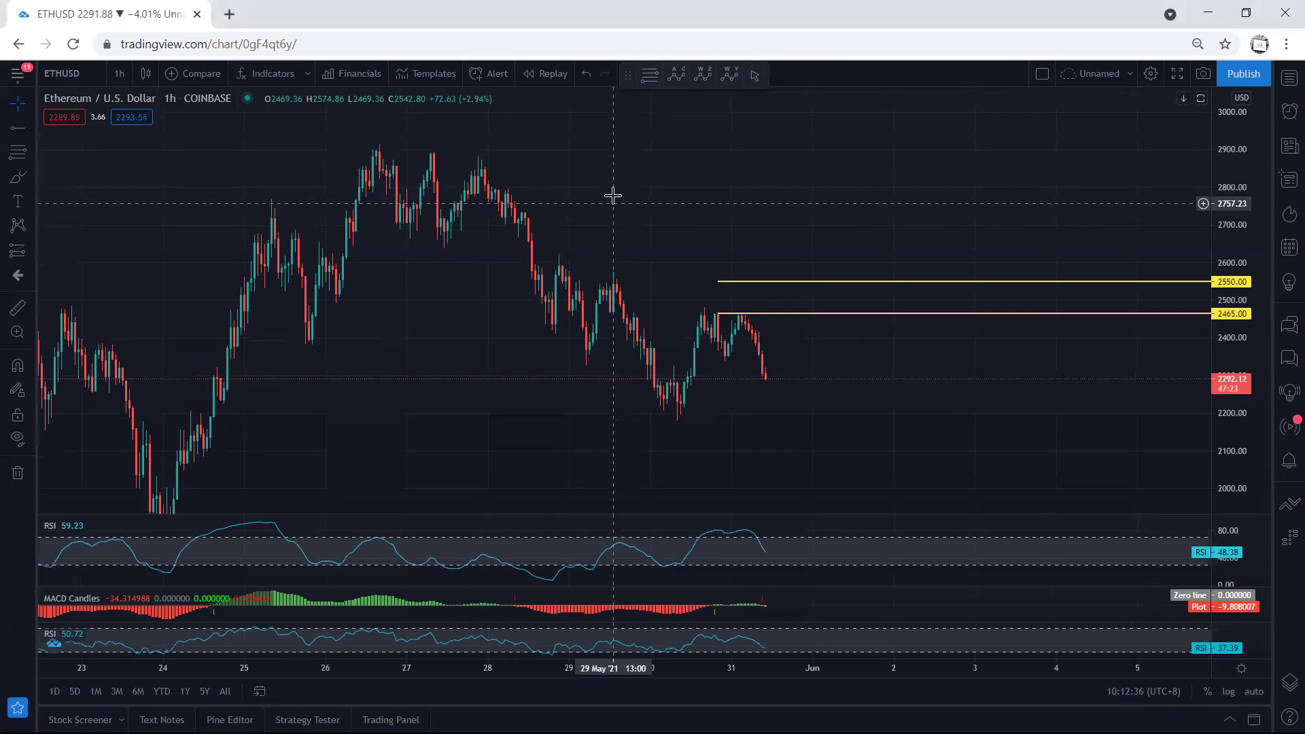